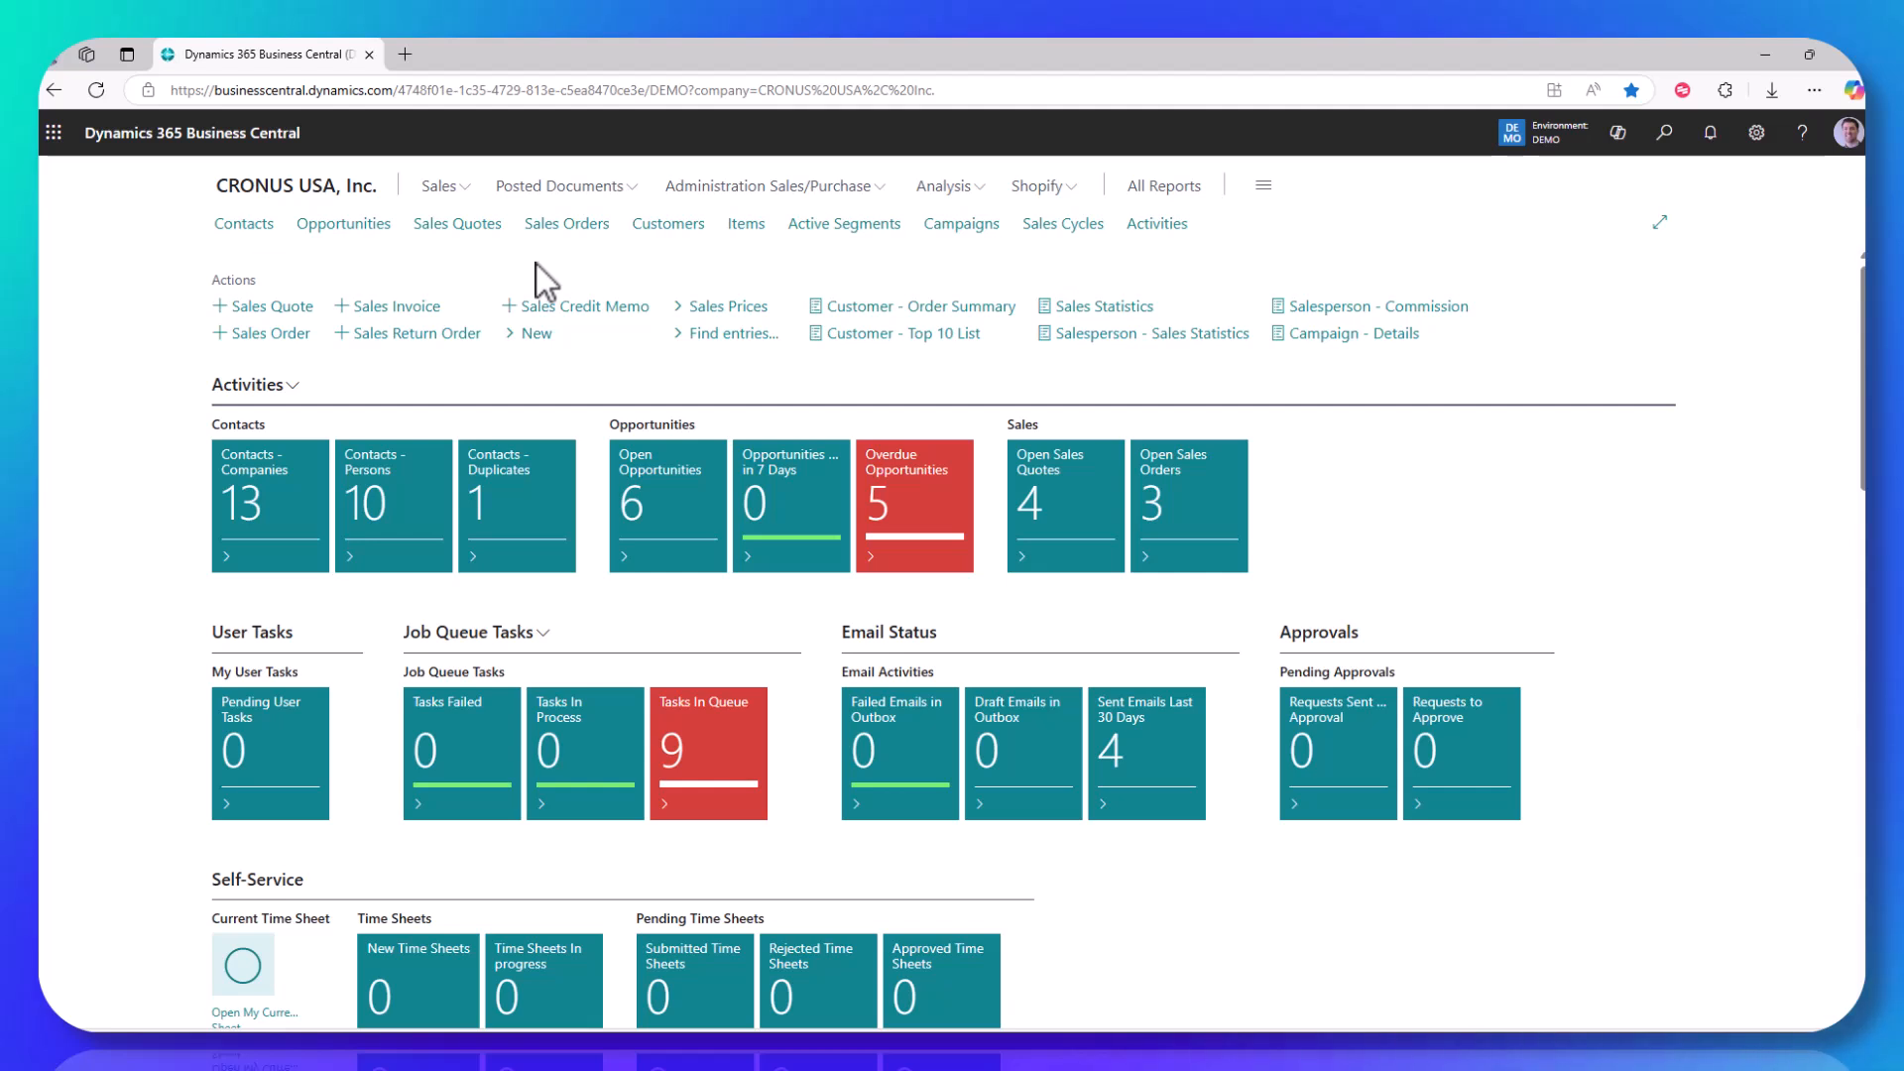
Step: Open the sales price lists for the customer Adatum Corporation
{"action": "left_click", "coordinate": [662, 228]}
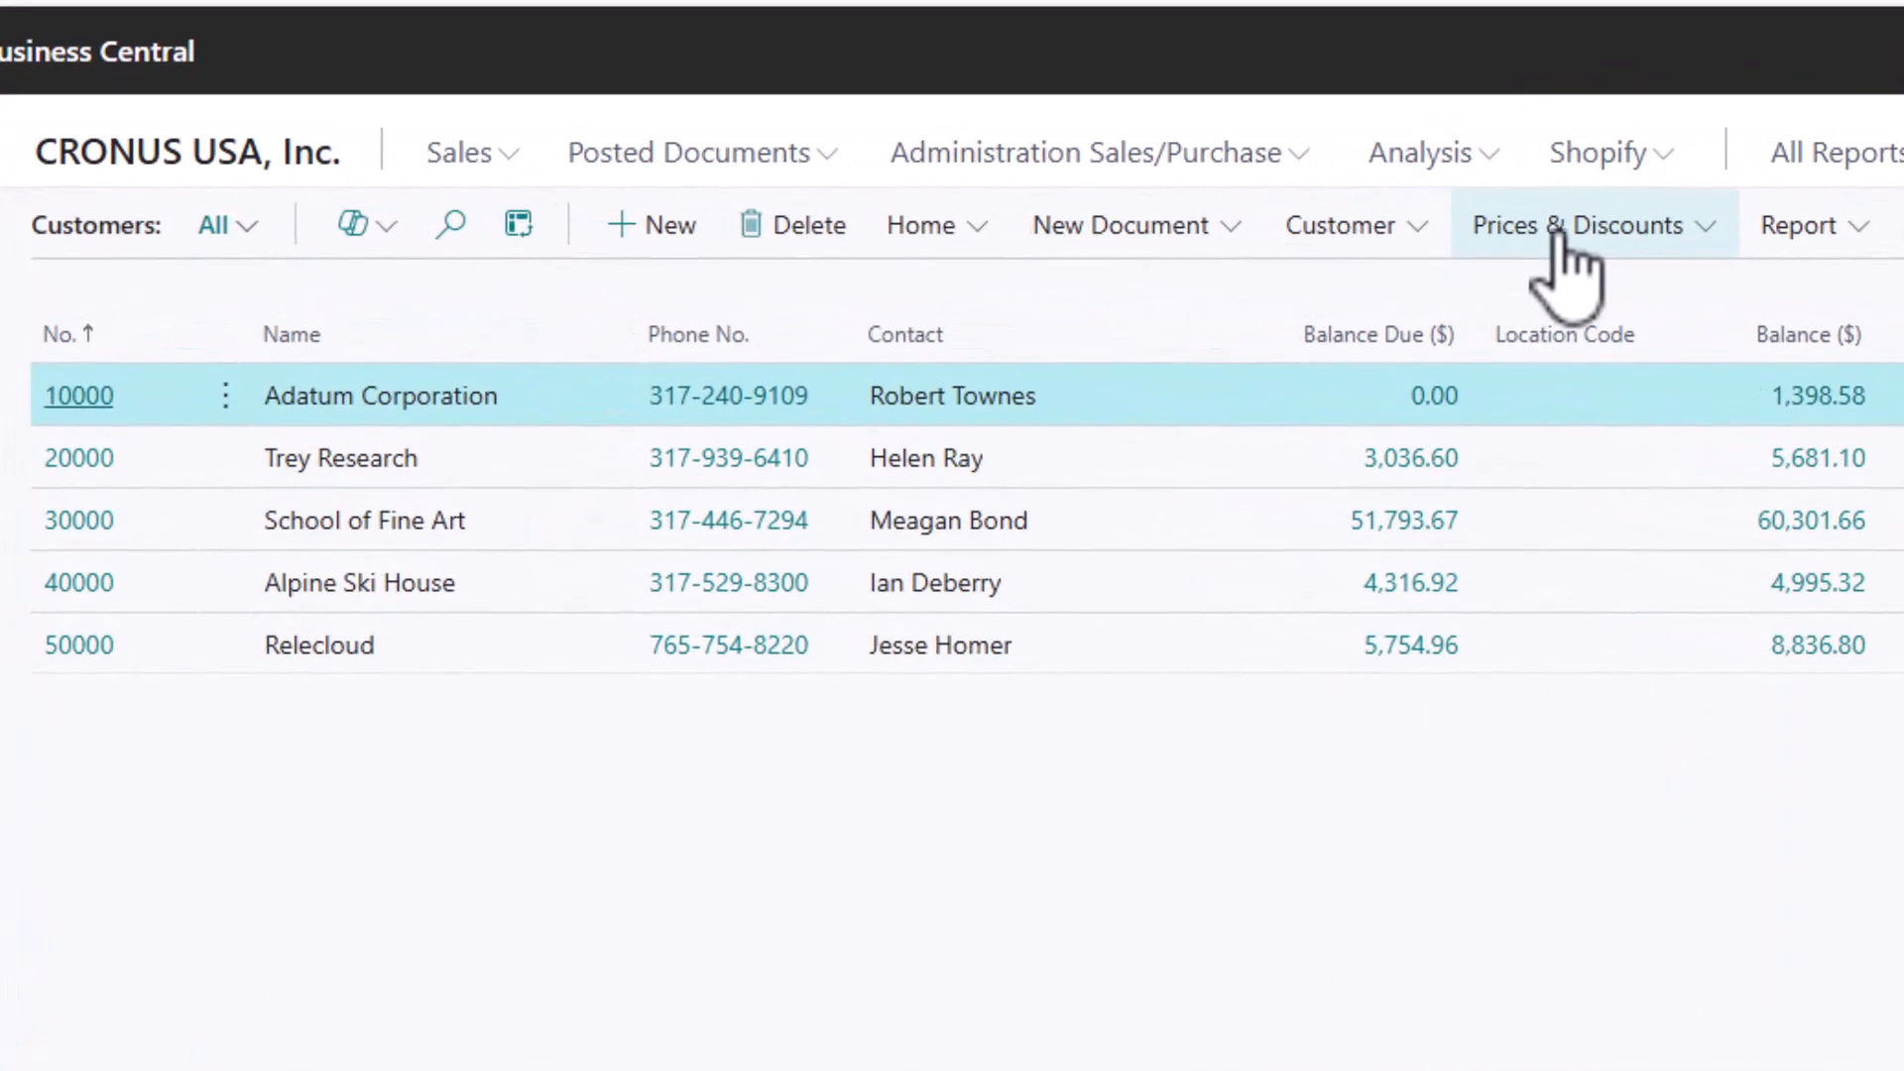
{"action": "left_click", "coordinate": [1557, 231]}
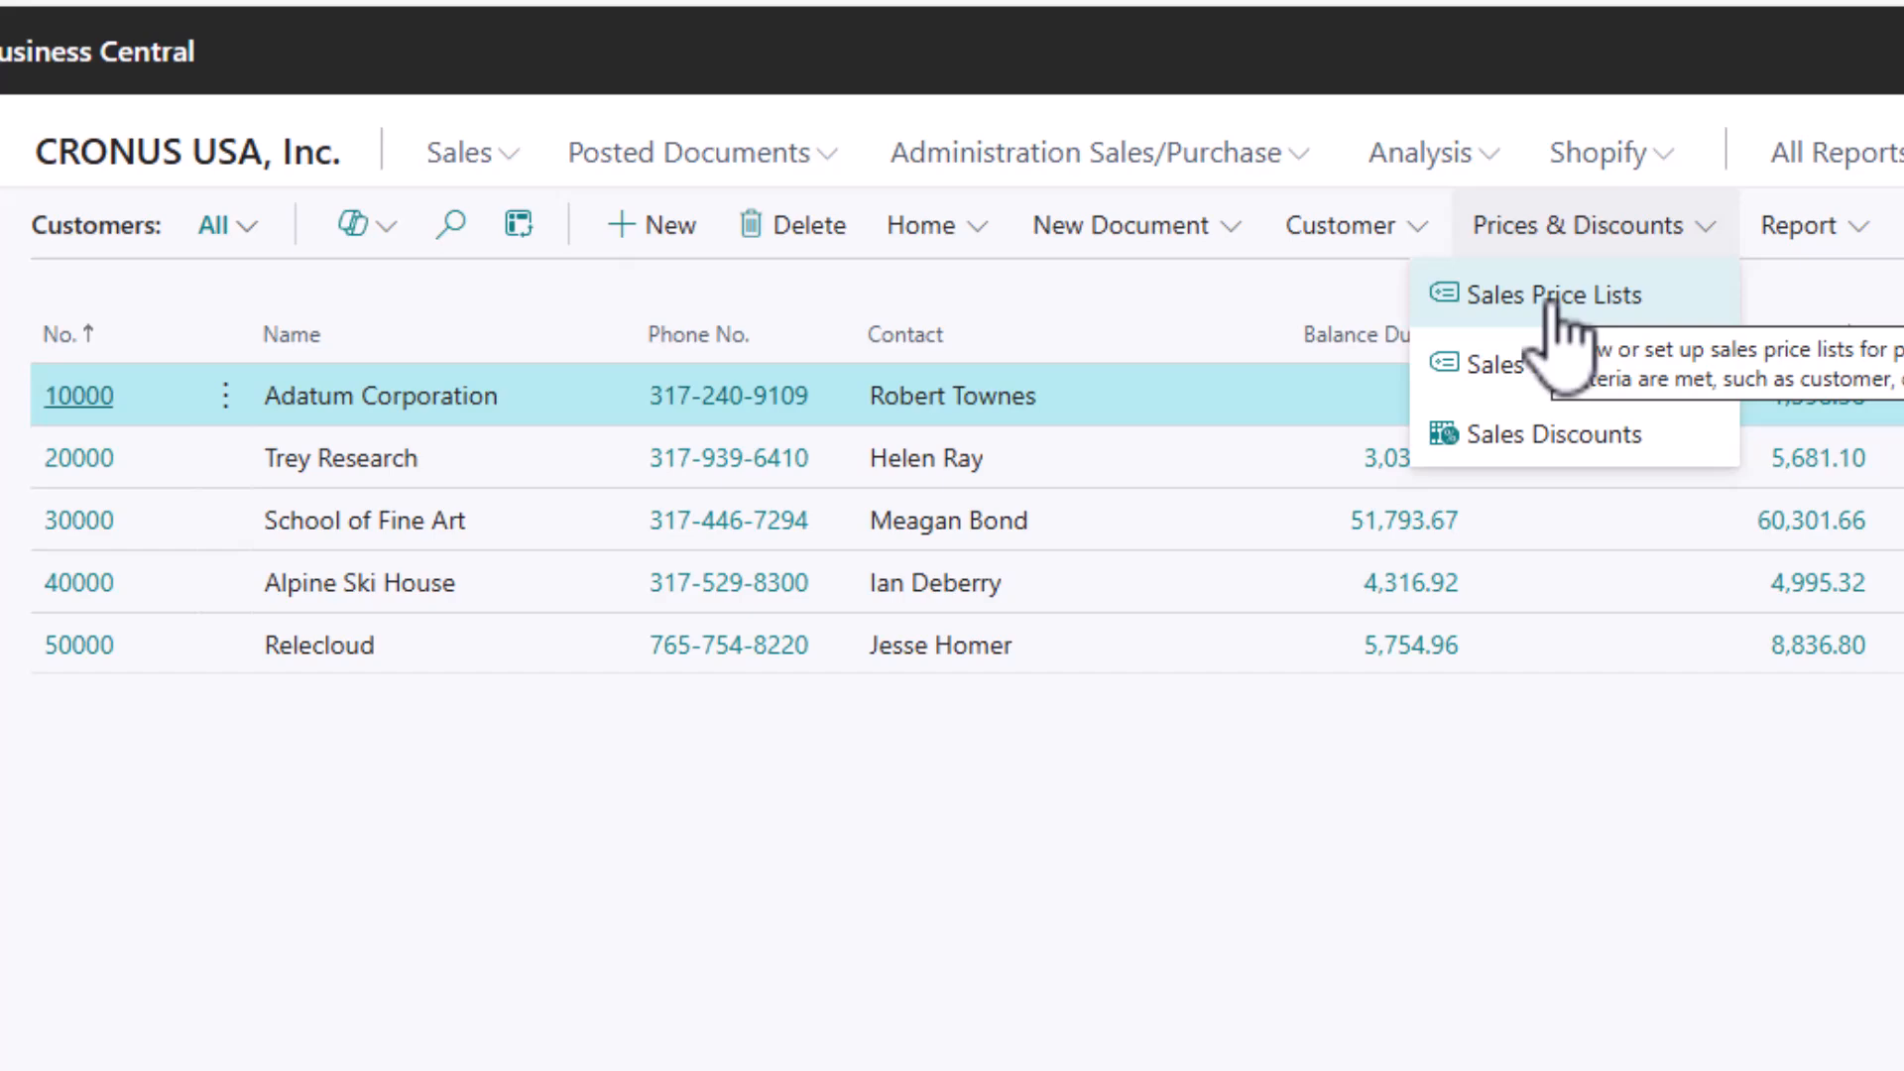
{"action": "left_click", "coordinate": [1641, 303]}
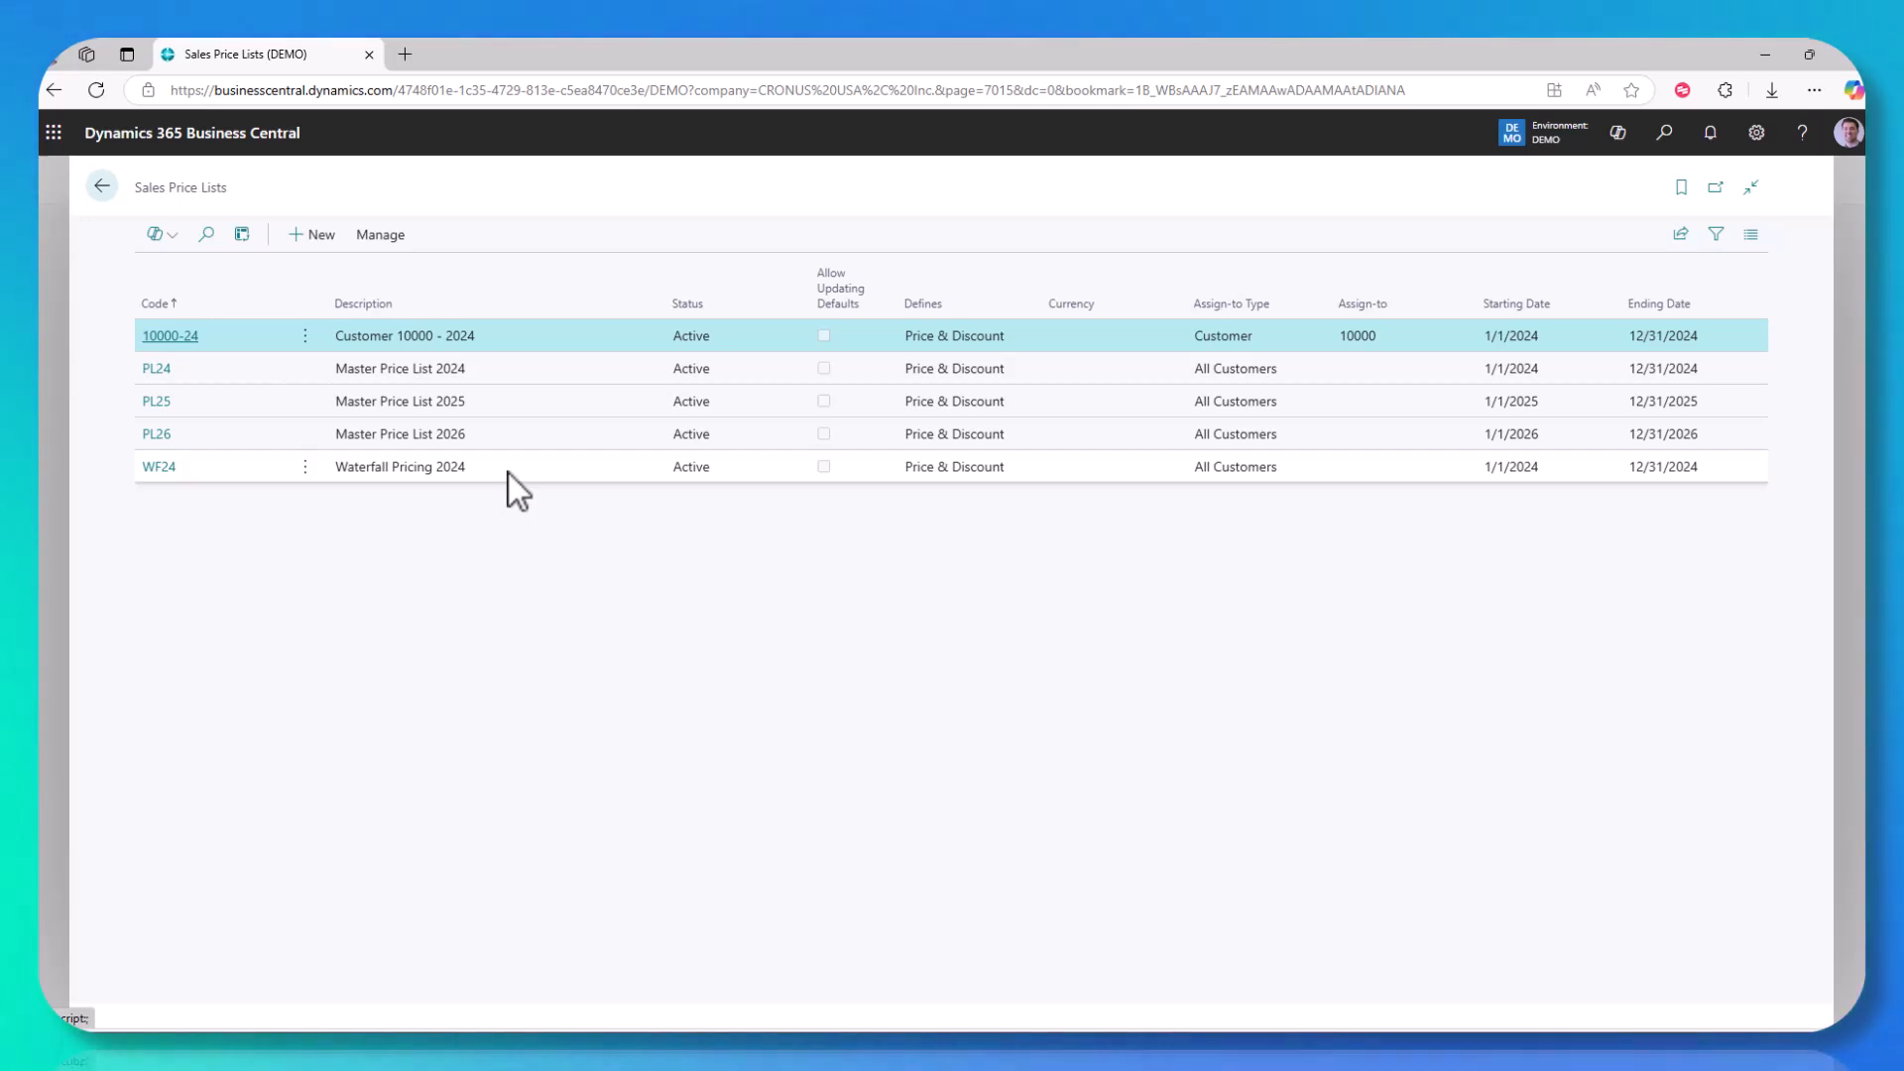
Step: Review the price list lines of Waterfall Pricing 2024 (WF24) and Master Price List 2024 (PL24)
{"action": "left_click", "coordinate": [165, 470]}
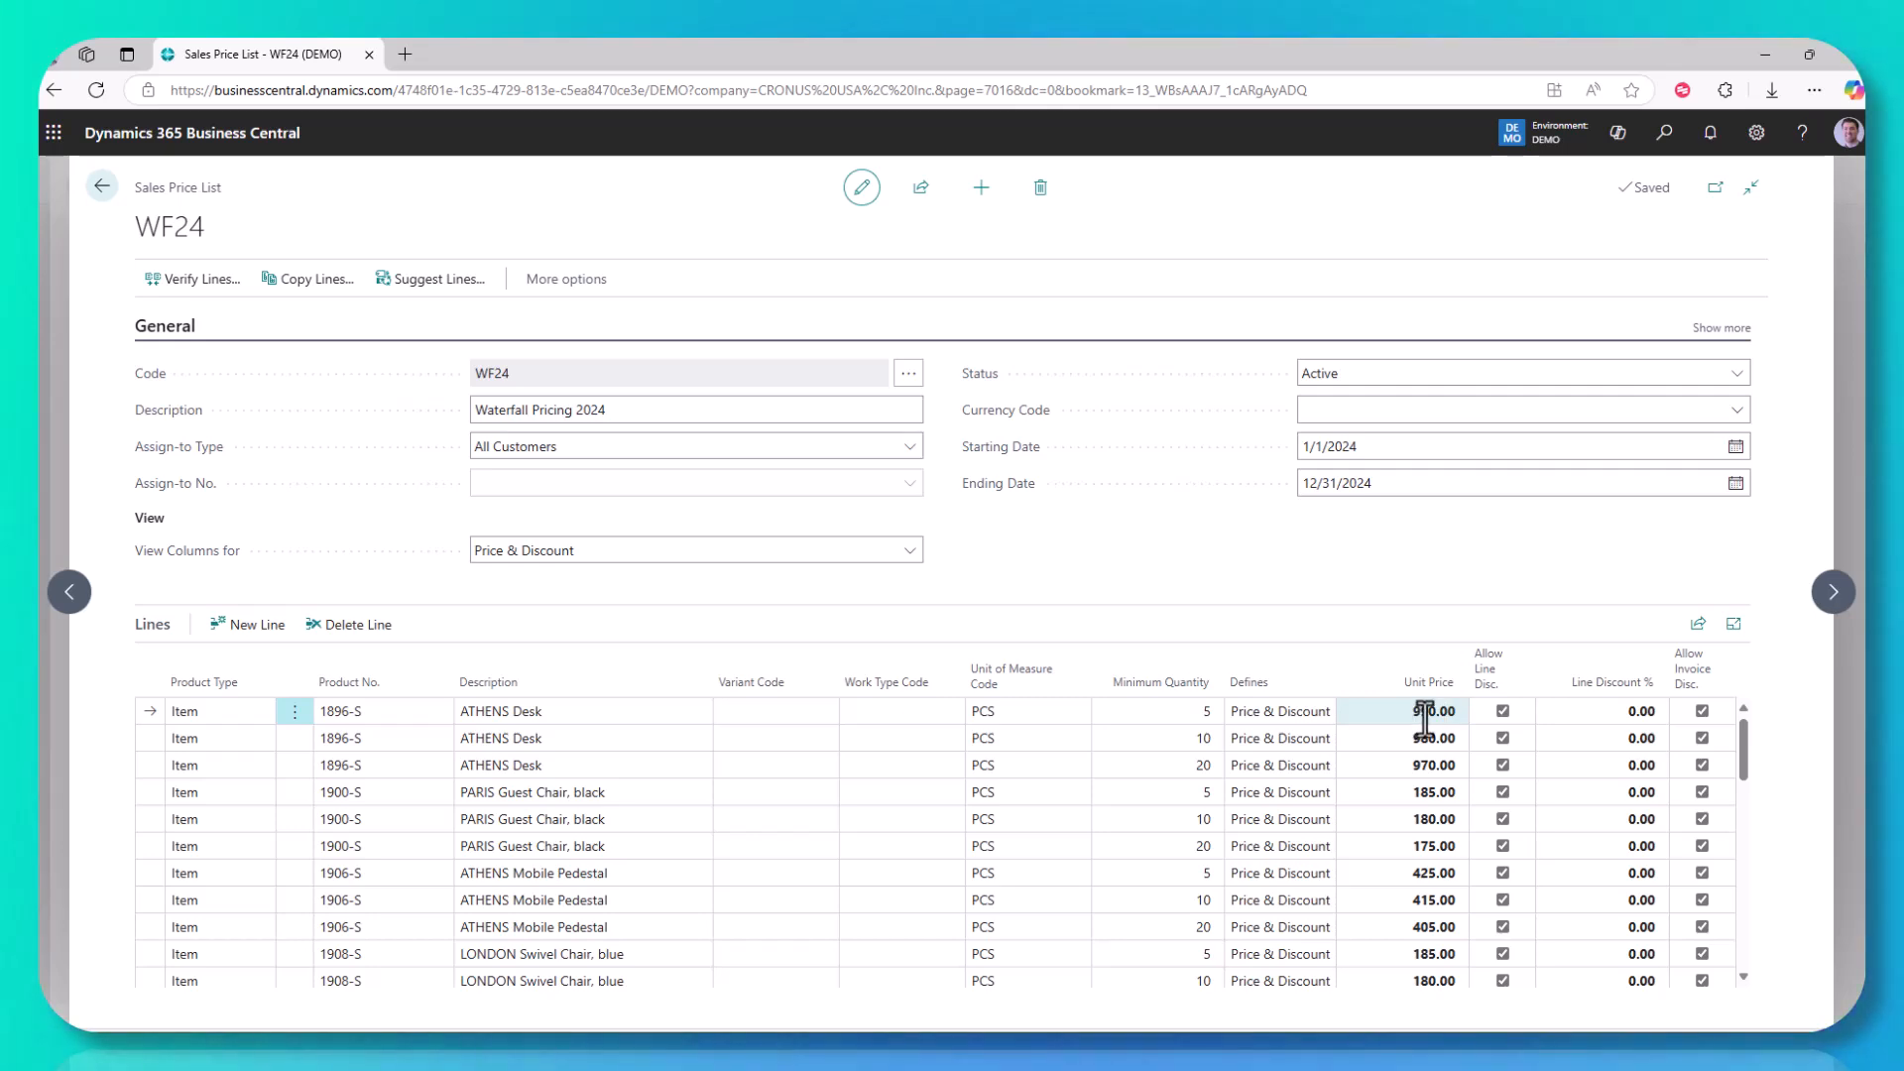
{"action": "left_click", "coordinate": [102, 188]}
{"action": "left_click", "coordinate": [154, 375]}
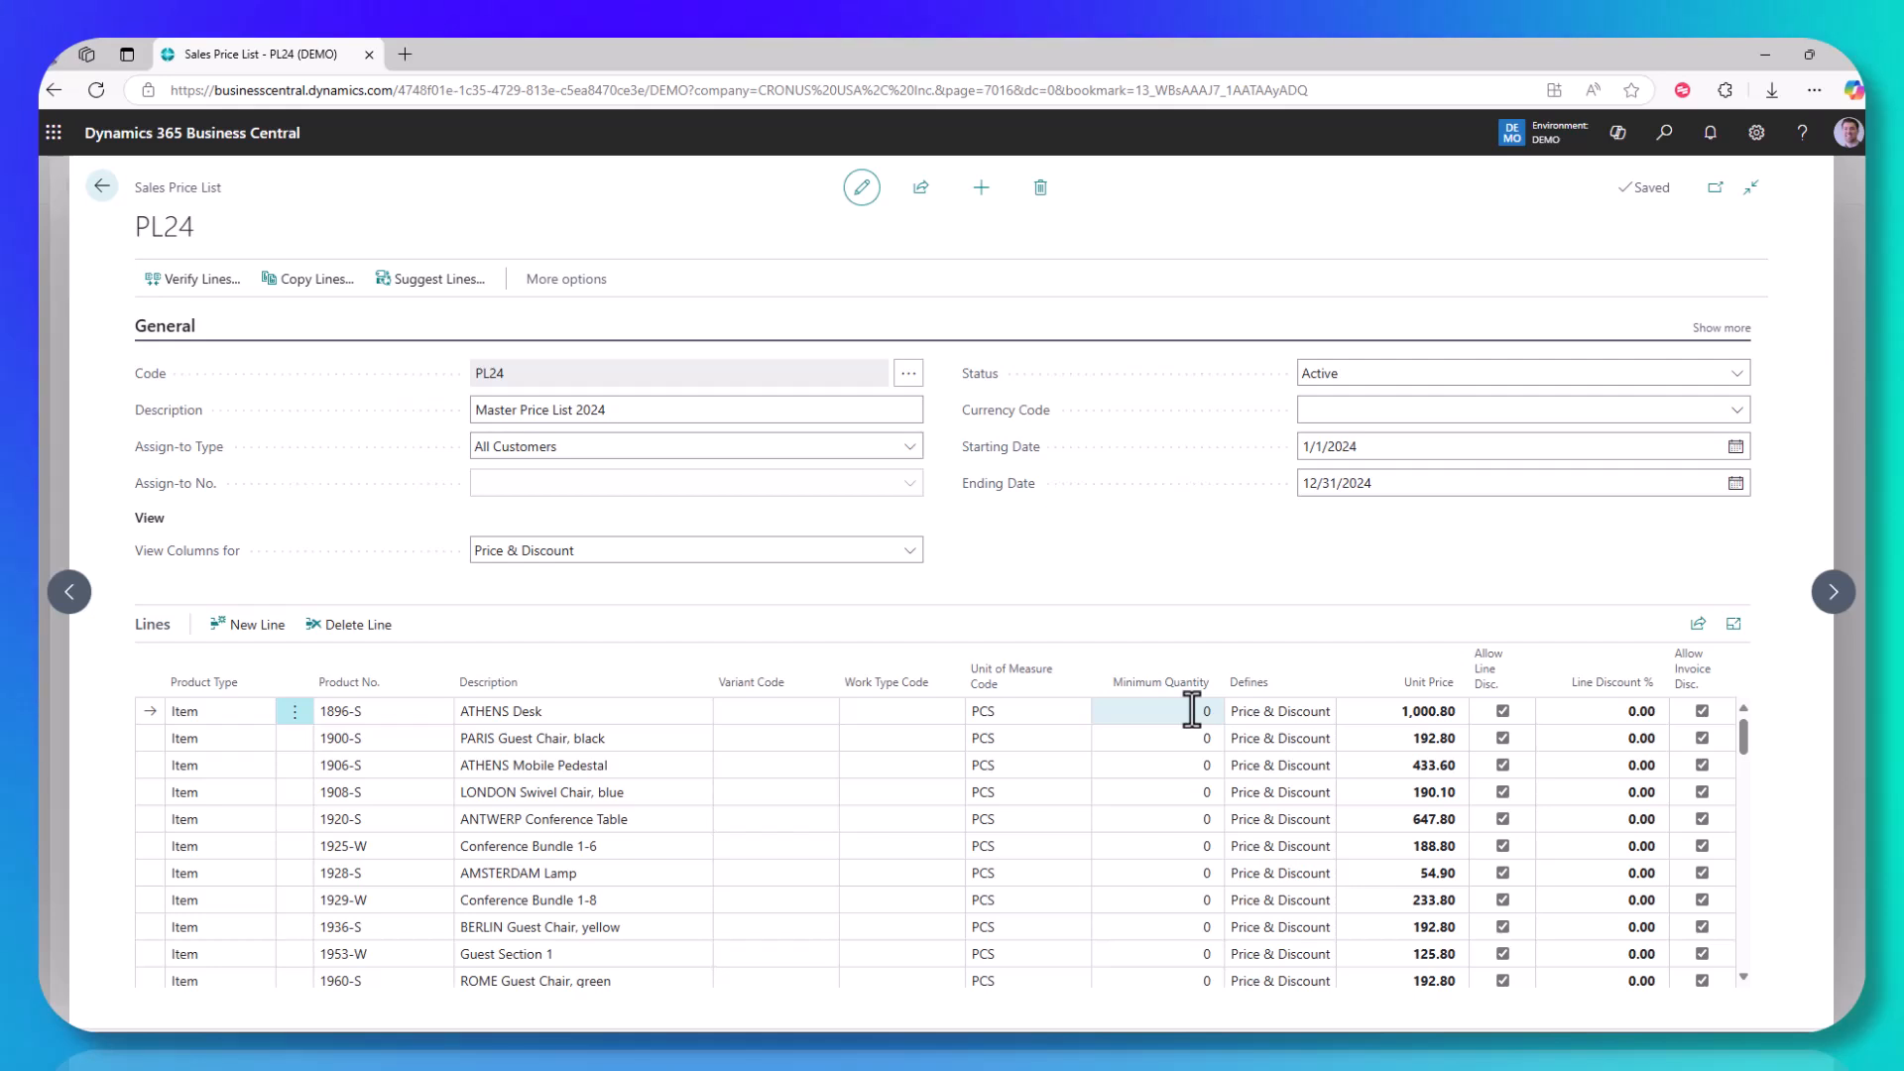
{"action": "left_click", "coordinate": [102, 186]}
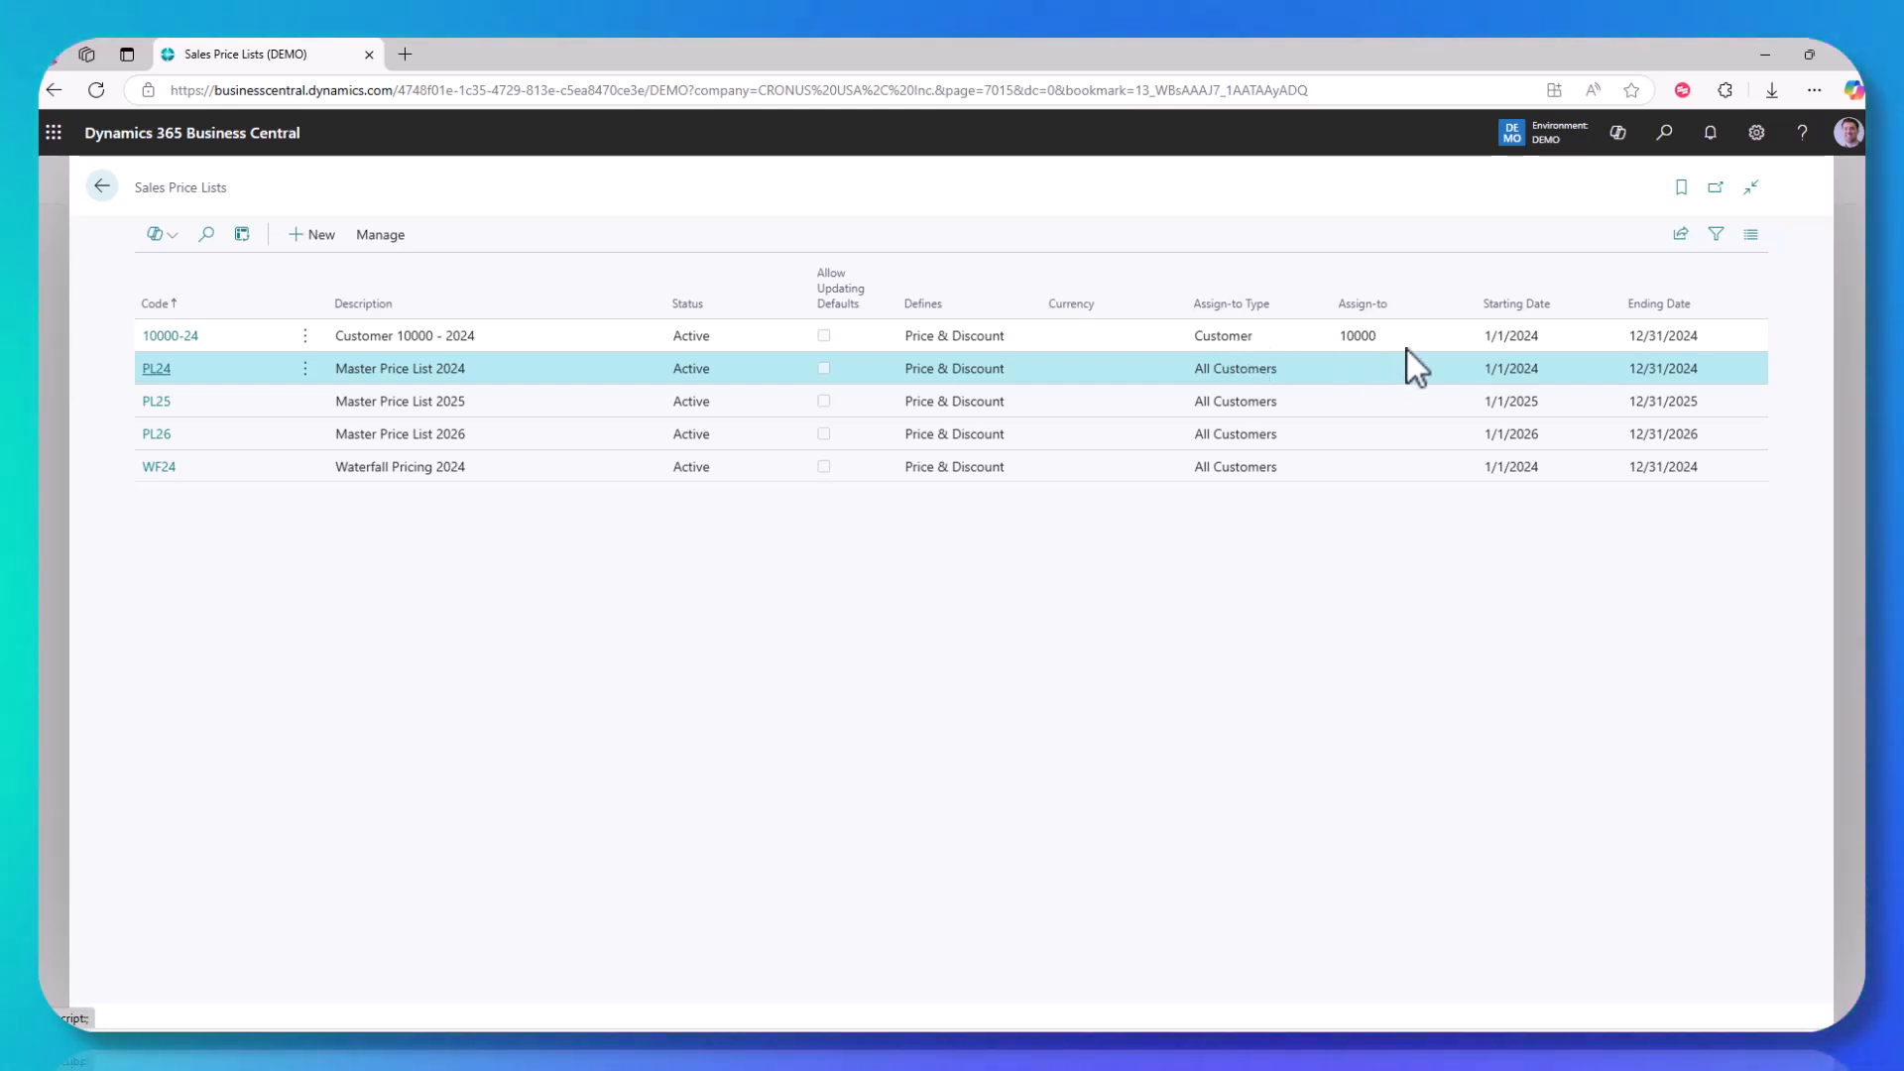
Step: Review Adatum Corporation's customer-specific 2024 price list with its lines sorted by product number, and return to the home page
{"action": "left_click", "coordinate": [164, 338]}
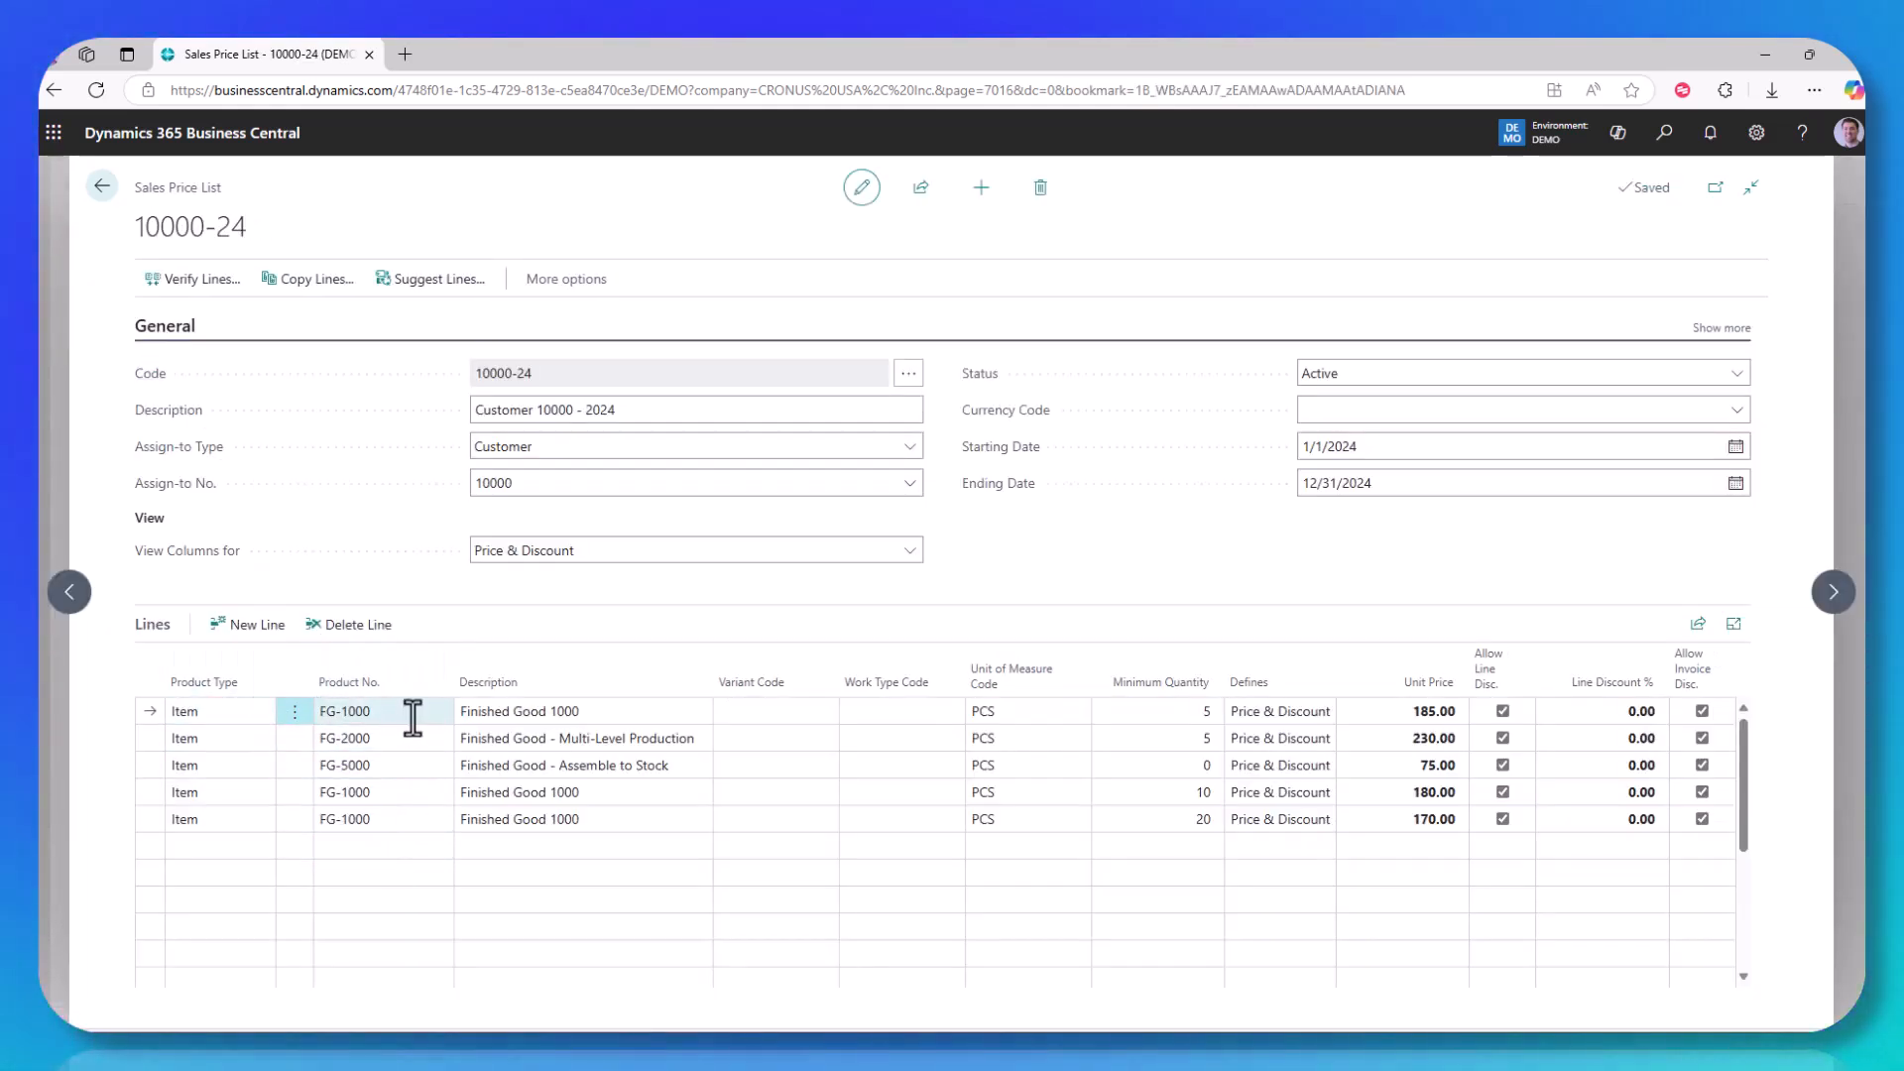
{"action": "left_click", "coordinate": [357, 682]}
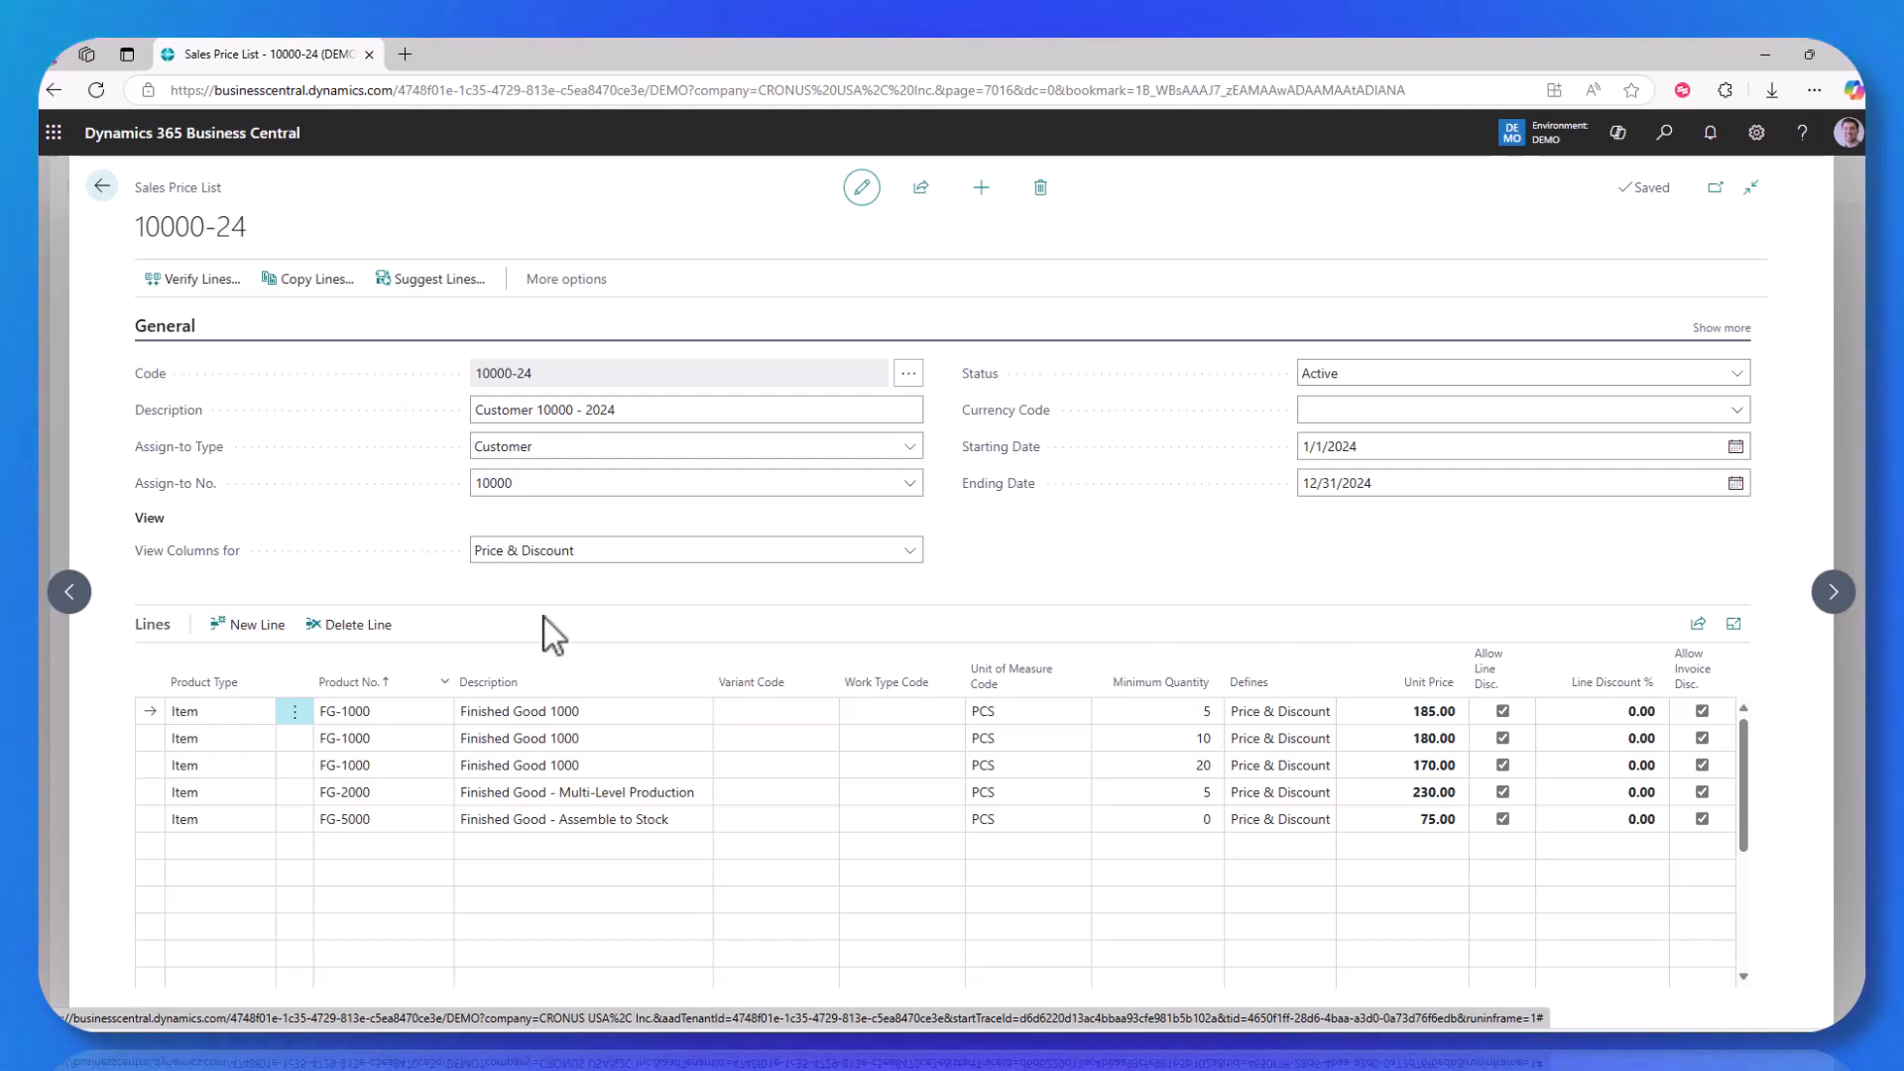
{"action": "left_click", "coordinate": [103, 188]}
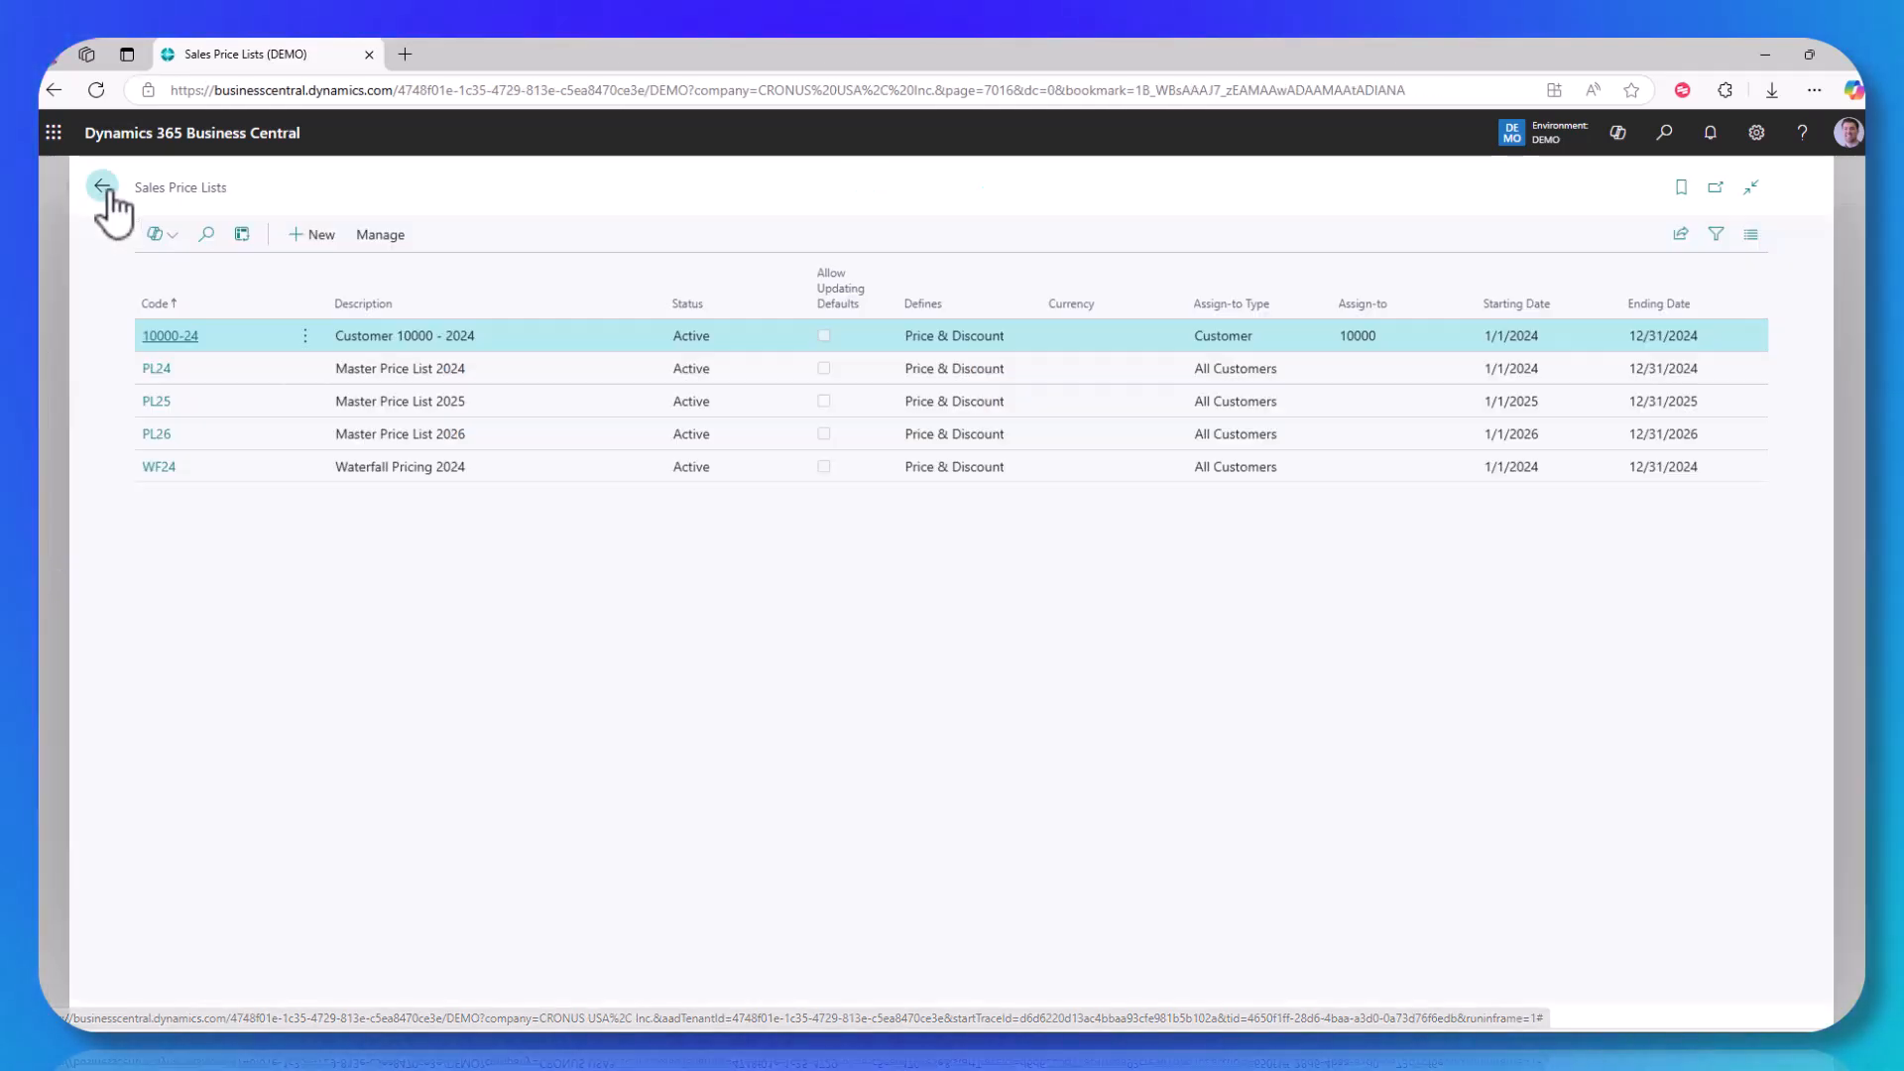
{"action": "left_click", "coordinate": [103, 188]}
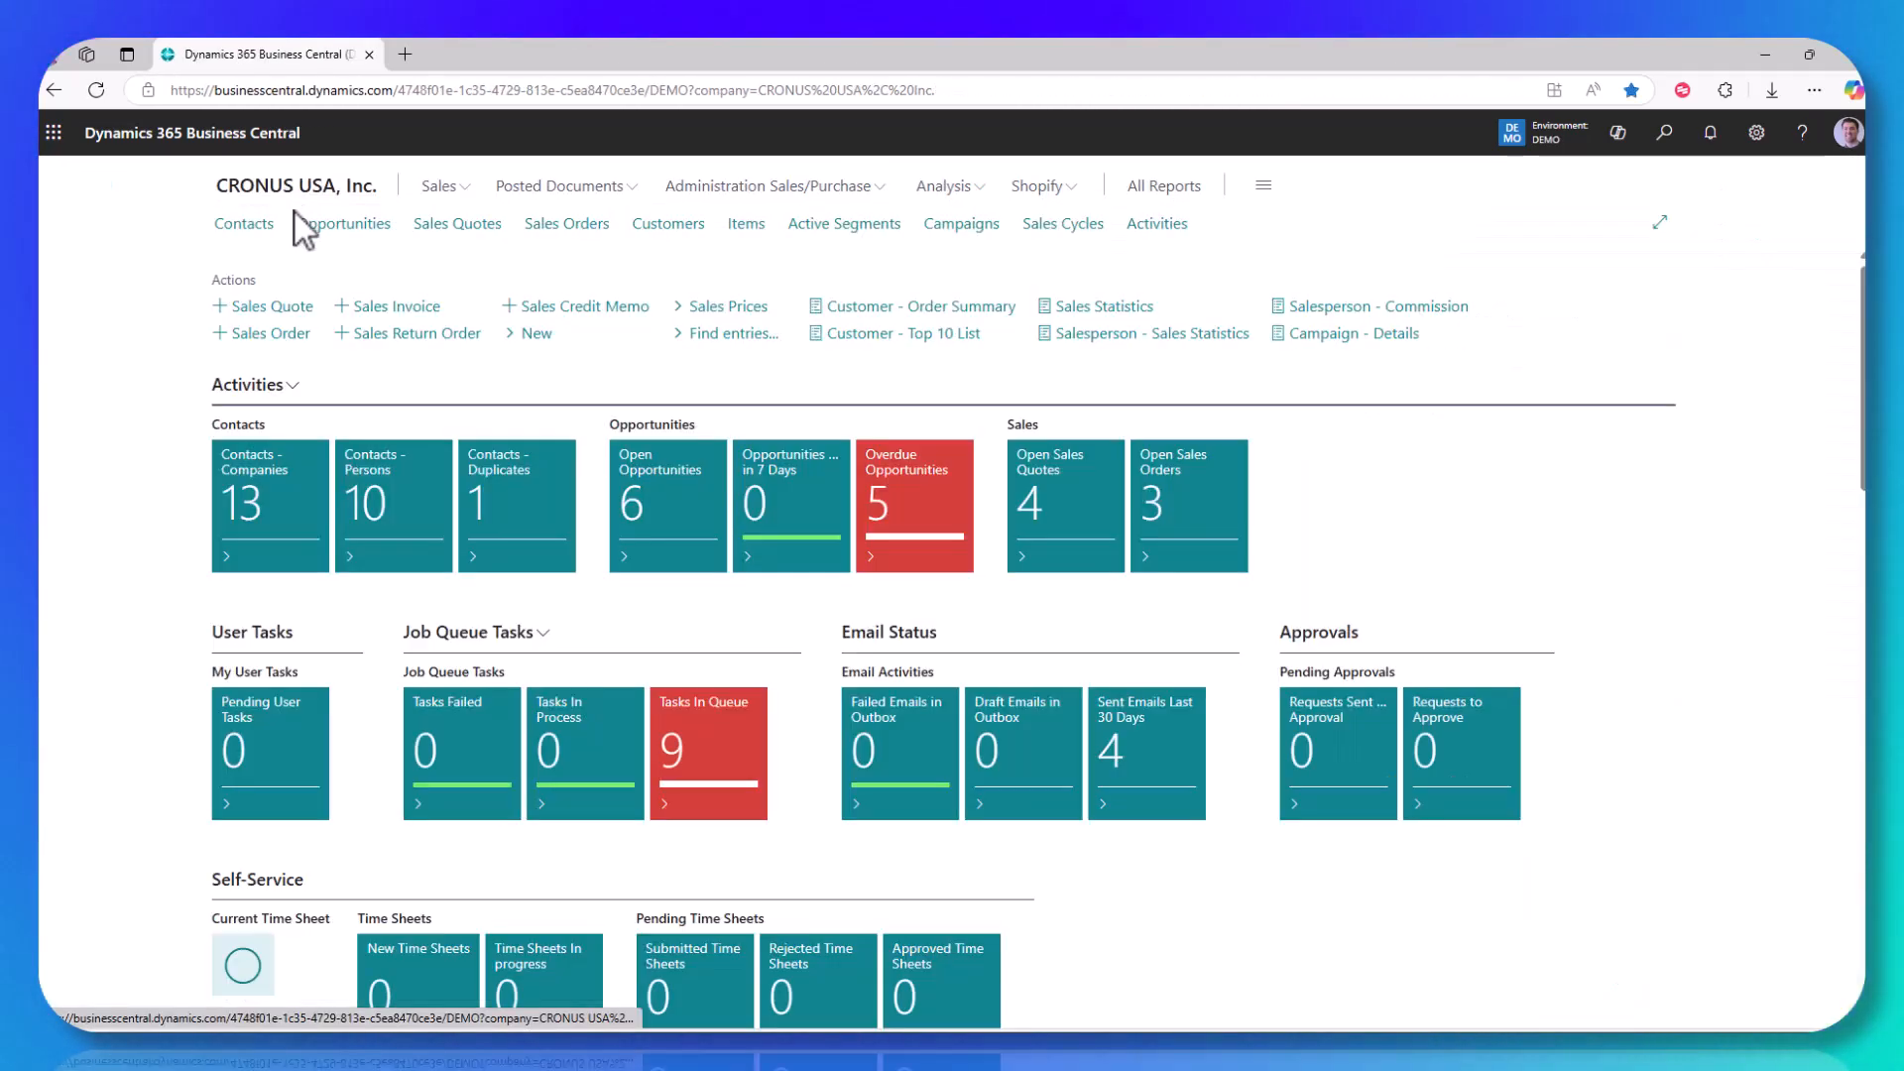
Step: Open Adatum Corporation's zero-amount sales quote and set the quantity to 1 for 1896-S, FG-1000 and FG-2000
{"action": "left_click", "coordinate": [470, 230]}
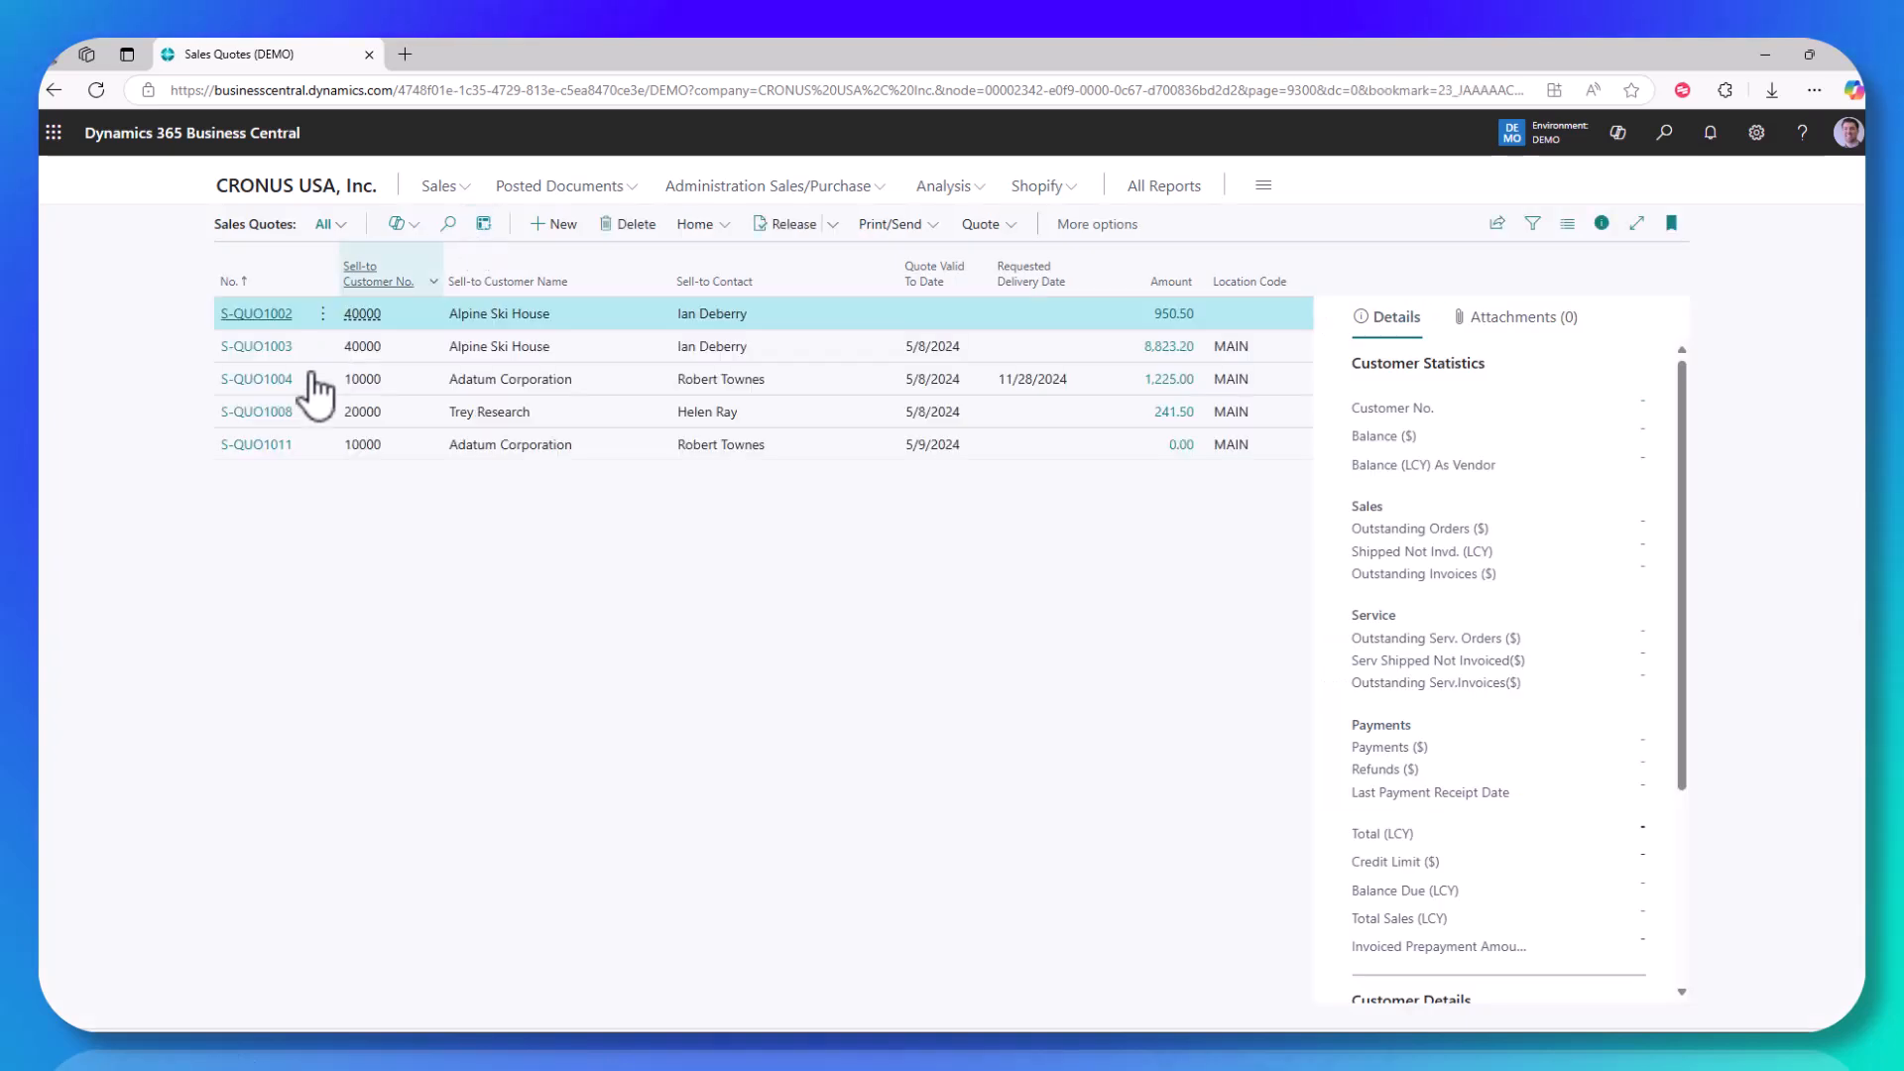
{"action": "left_click", "coordinate": [262, 446]}
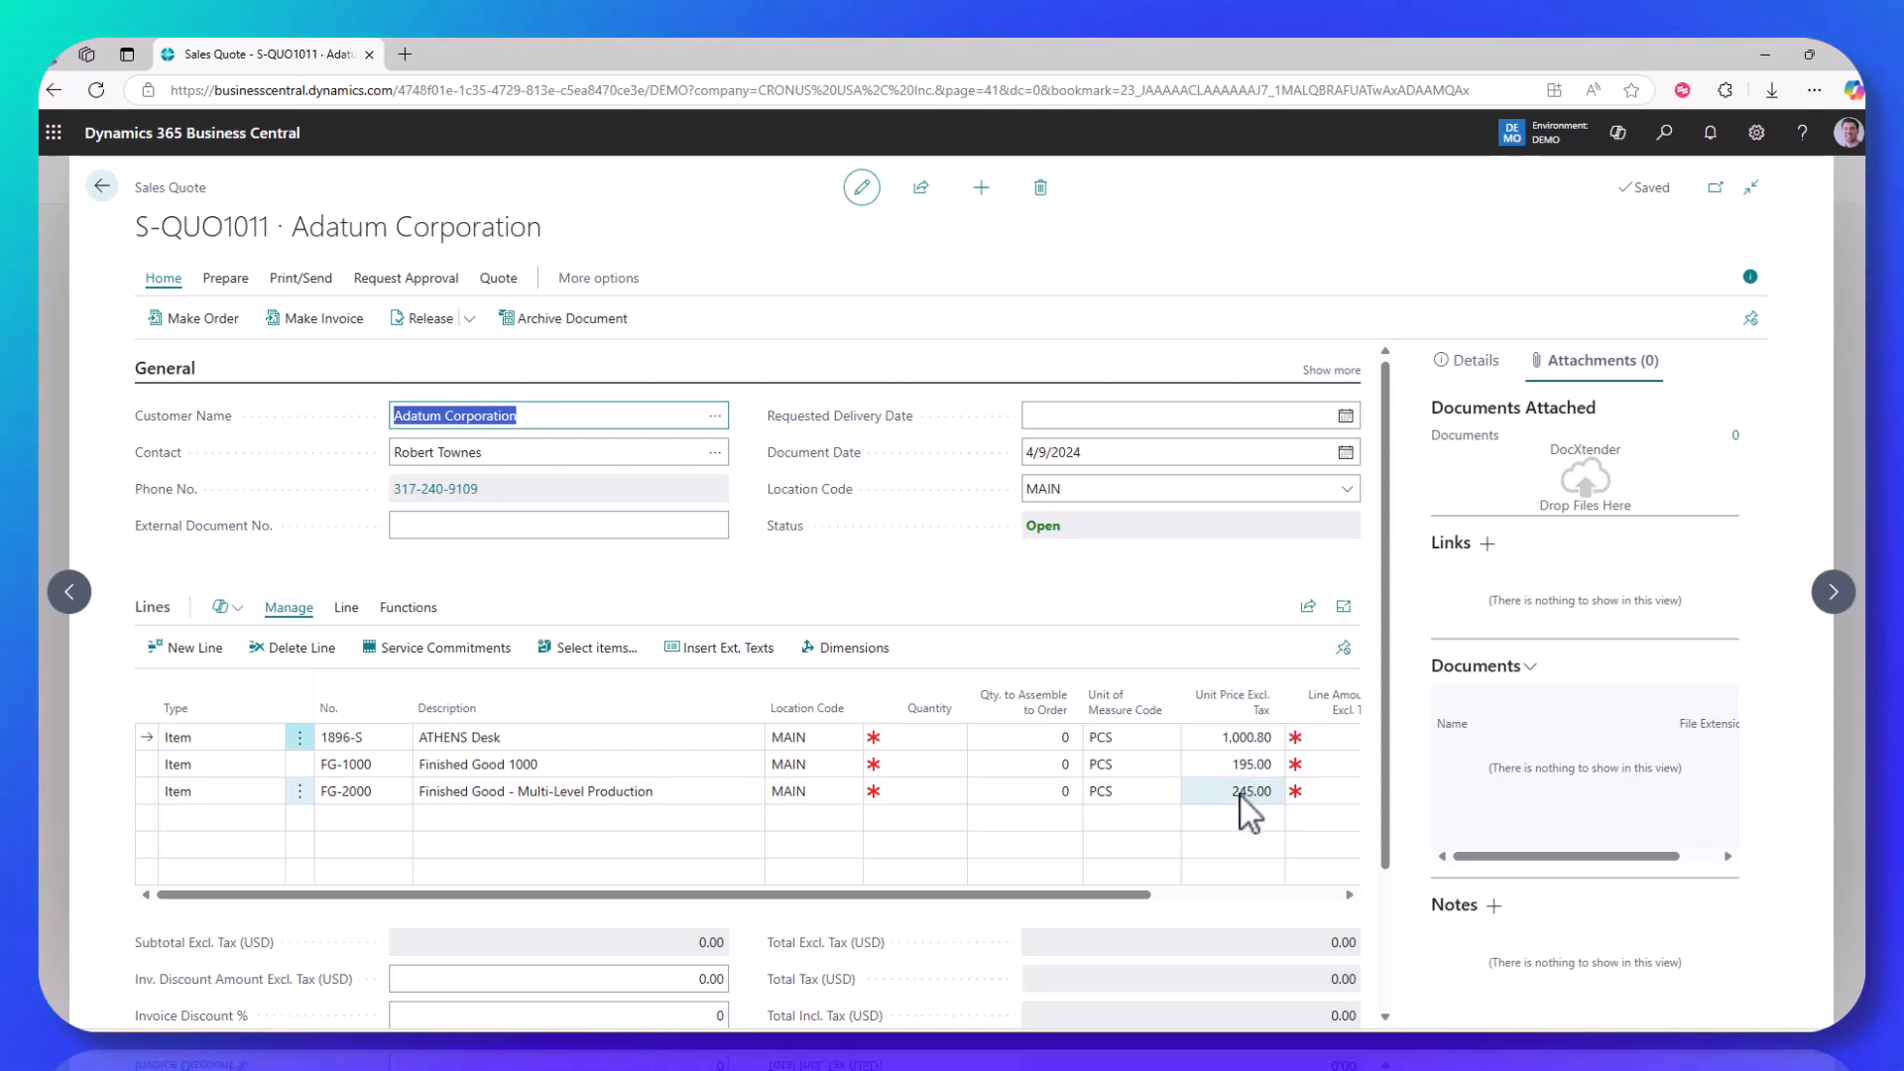
{"action": "left_click", "coordinate": [921, 736]}
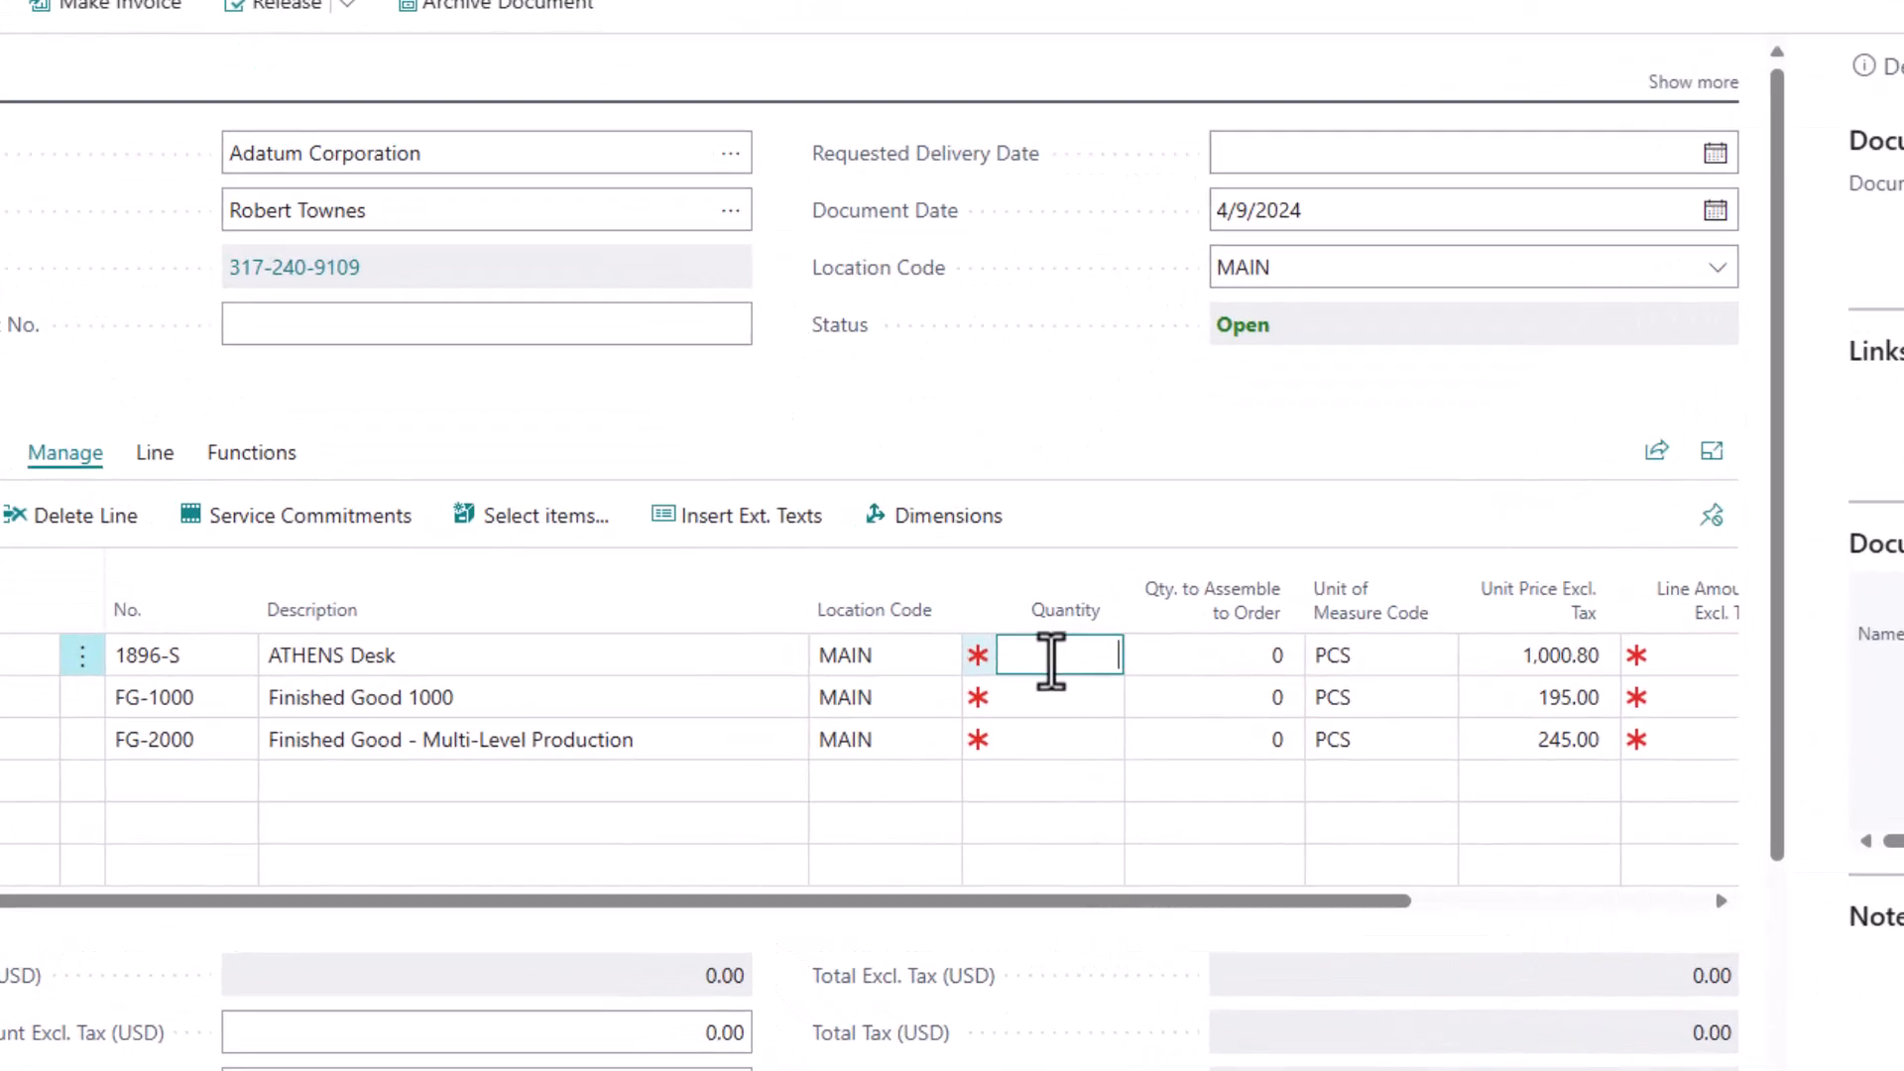
{"action": "type", "text": "1"}
{"action": "key", "text": "Down"}
{"action": "type", "text": "1"}
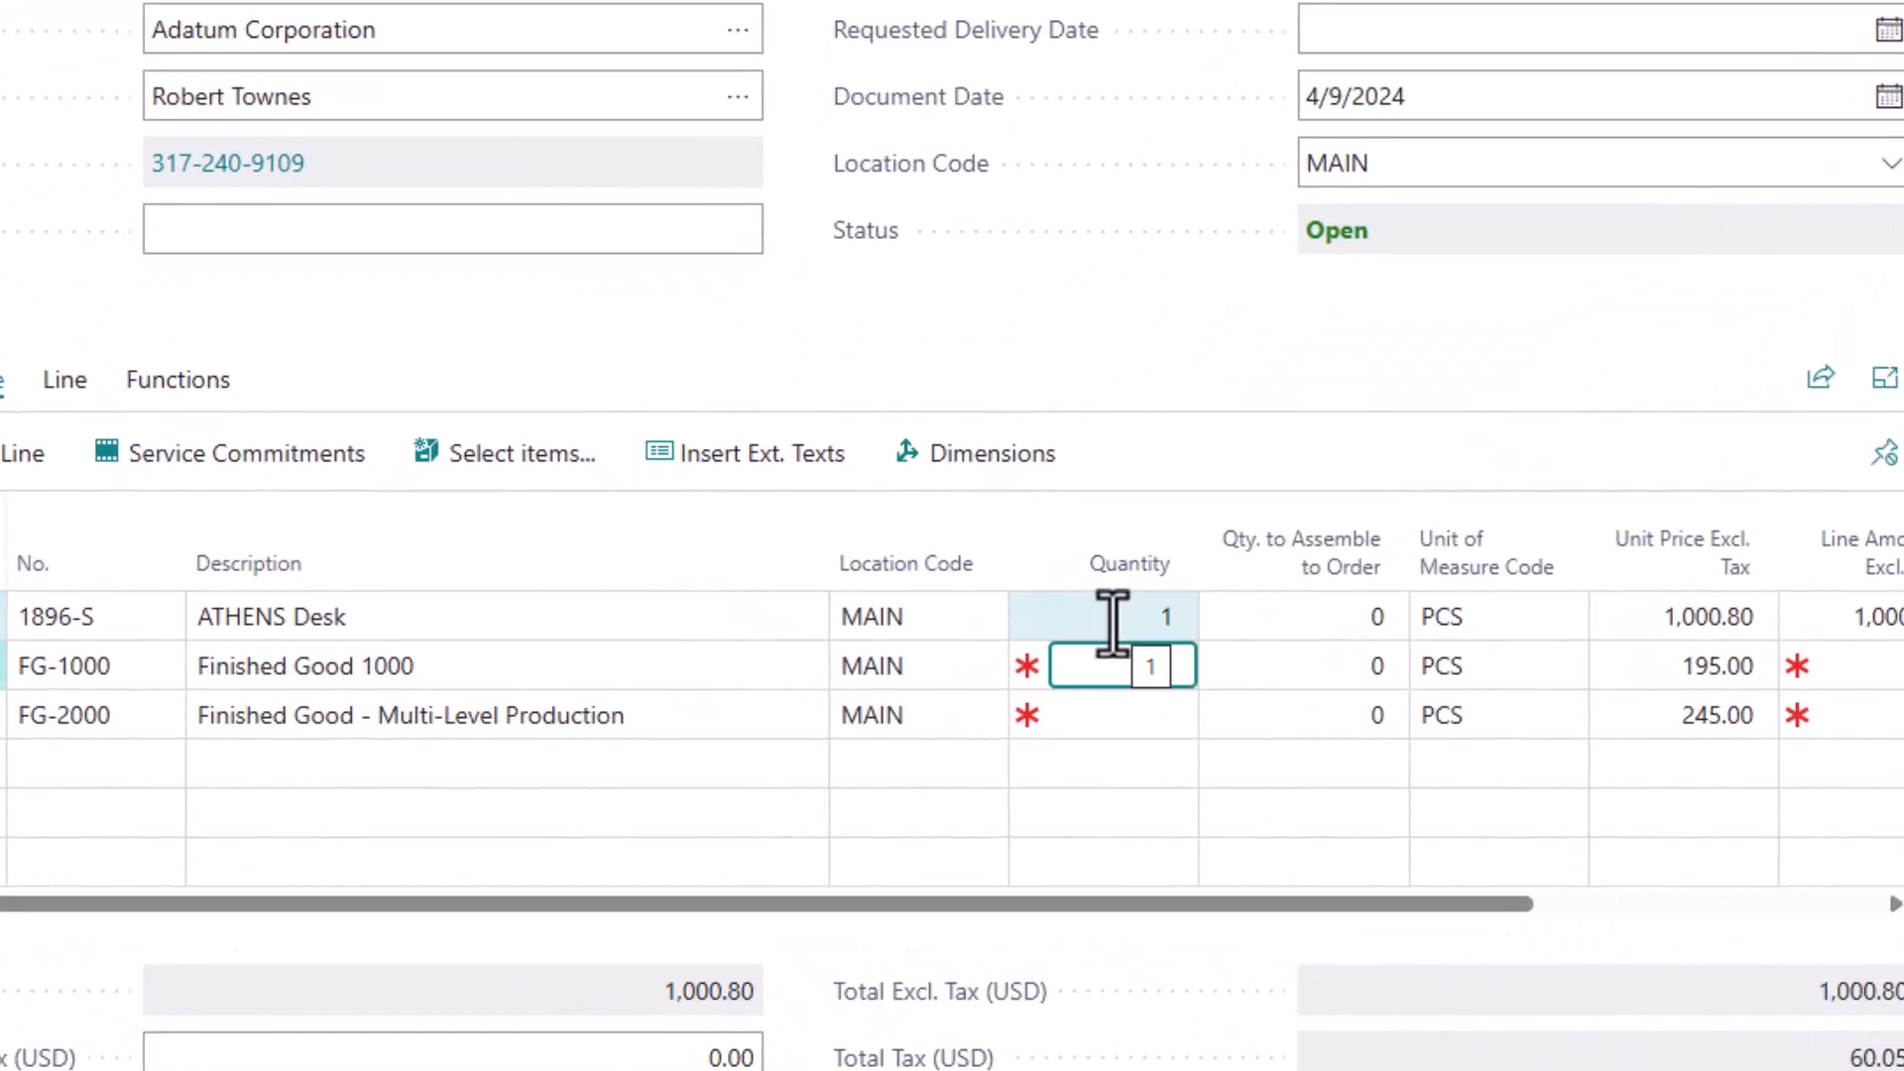
{"action": "key", "text": "Down"}
{"action": "type", "text": "1"}
Step: Set the quantity to 5 on the 1896-S, FG-1000 and FG-2000 quote lines
{"action": "key", "text": "Up"}
{"action": "key", "text": "Up"}
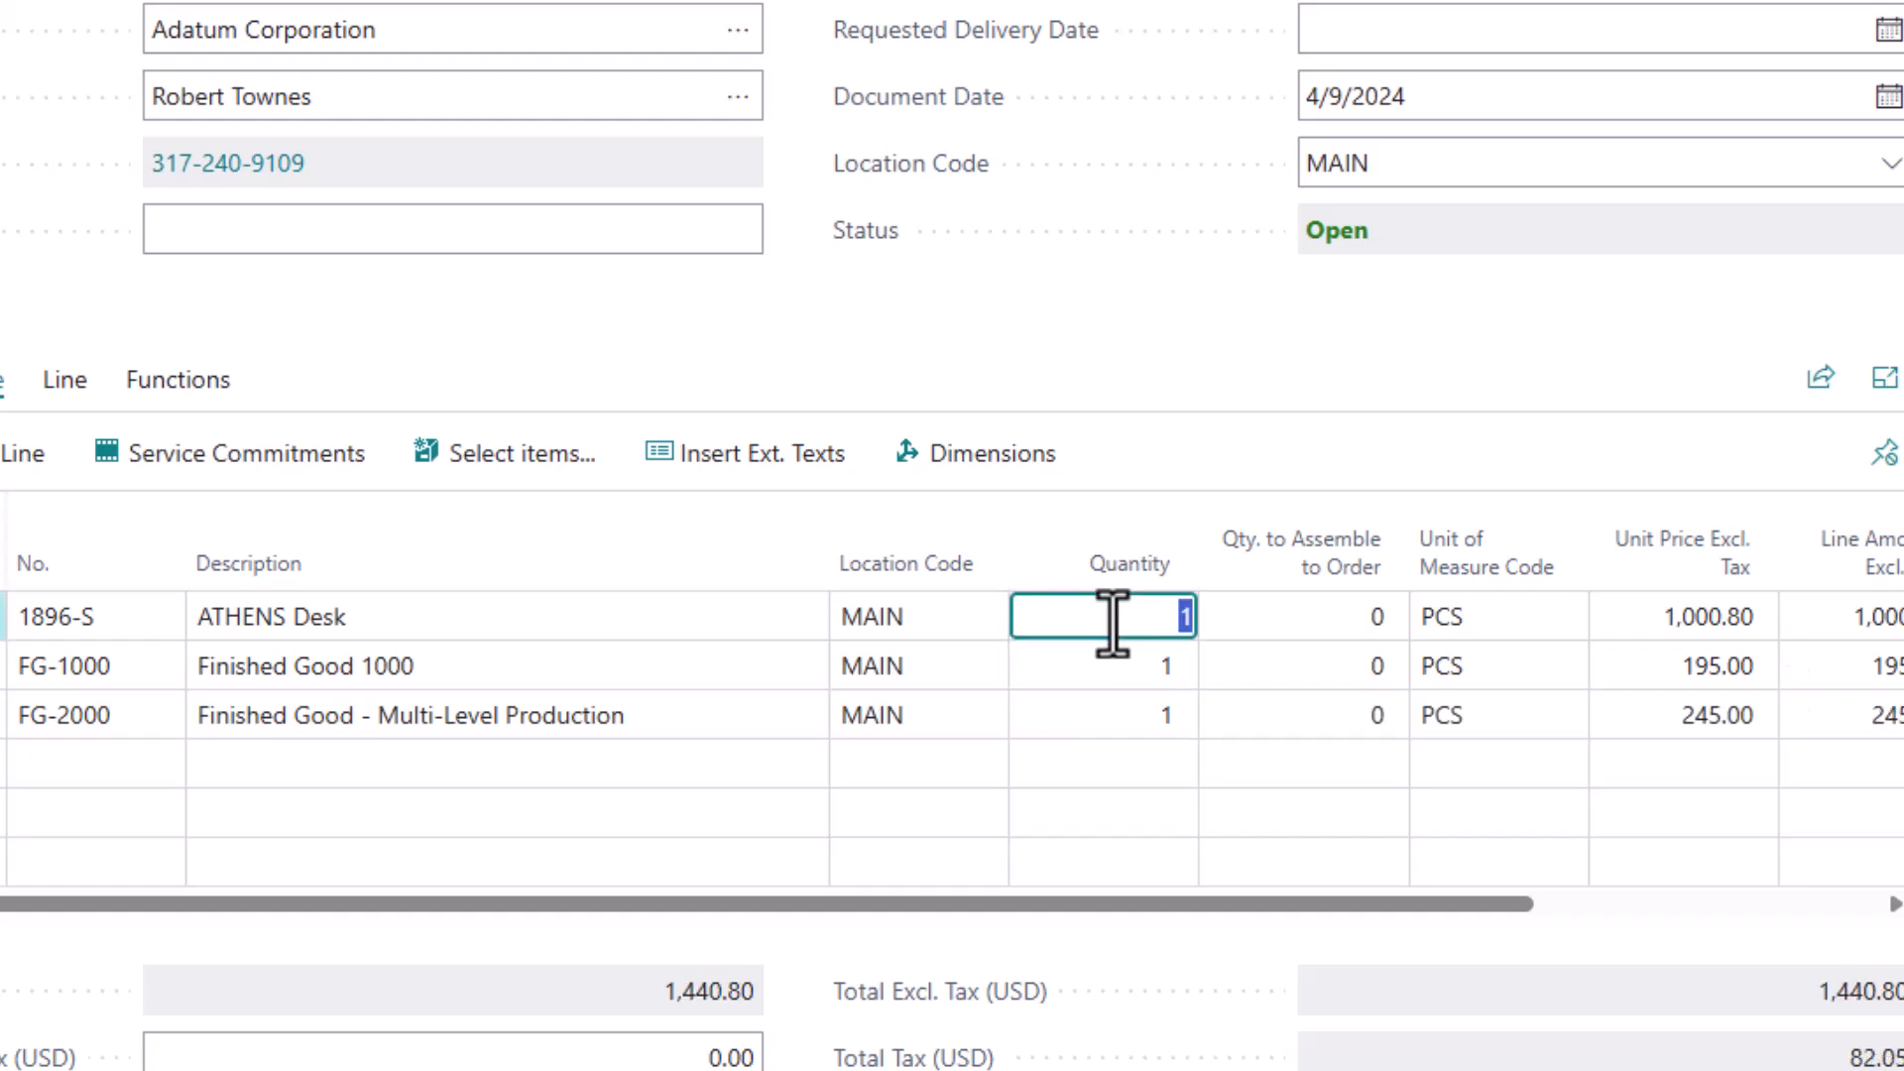
{"action": "type", "text": "5"}
{"action": "key", "text": "Down"}
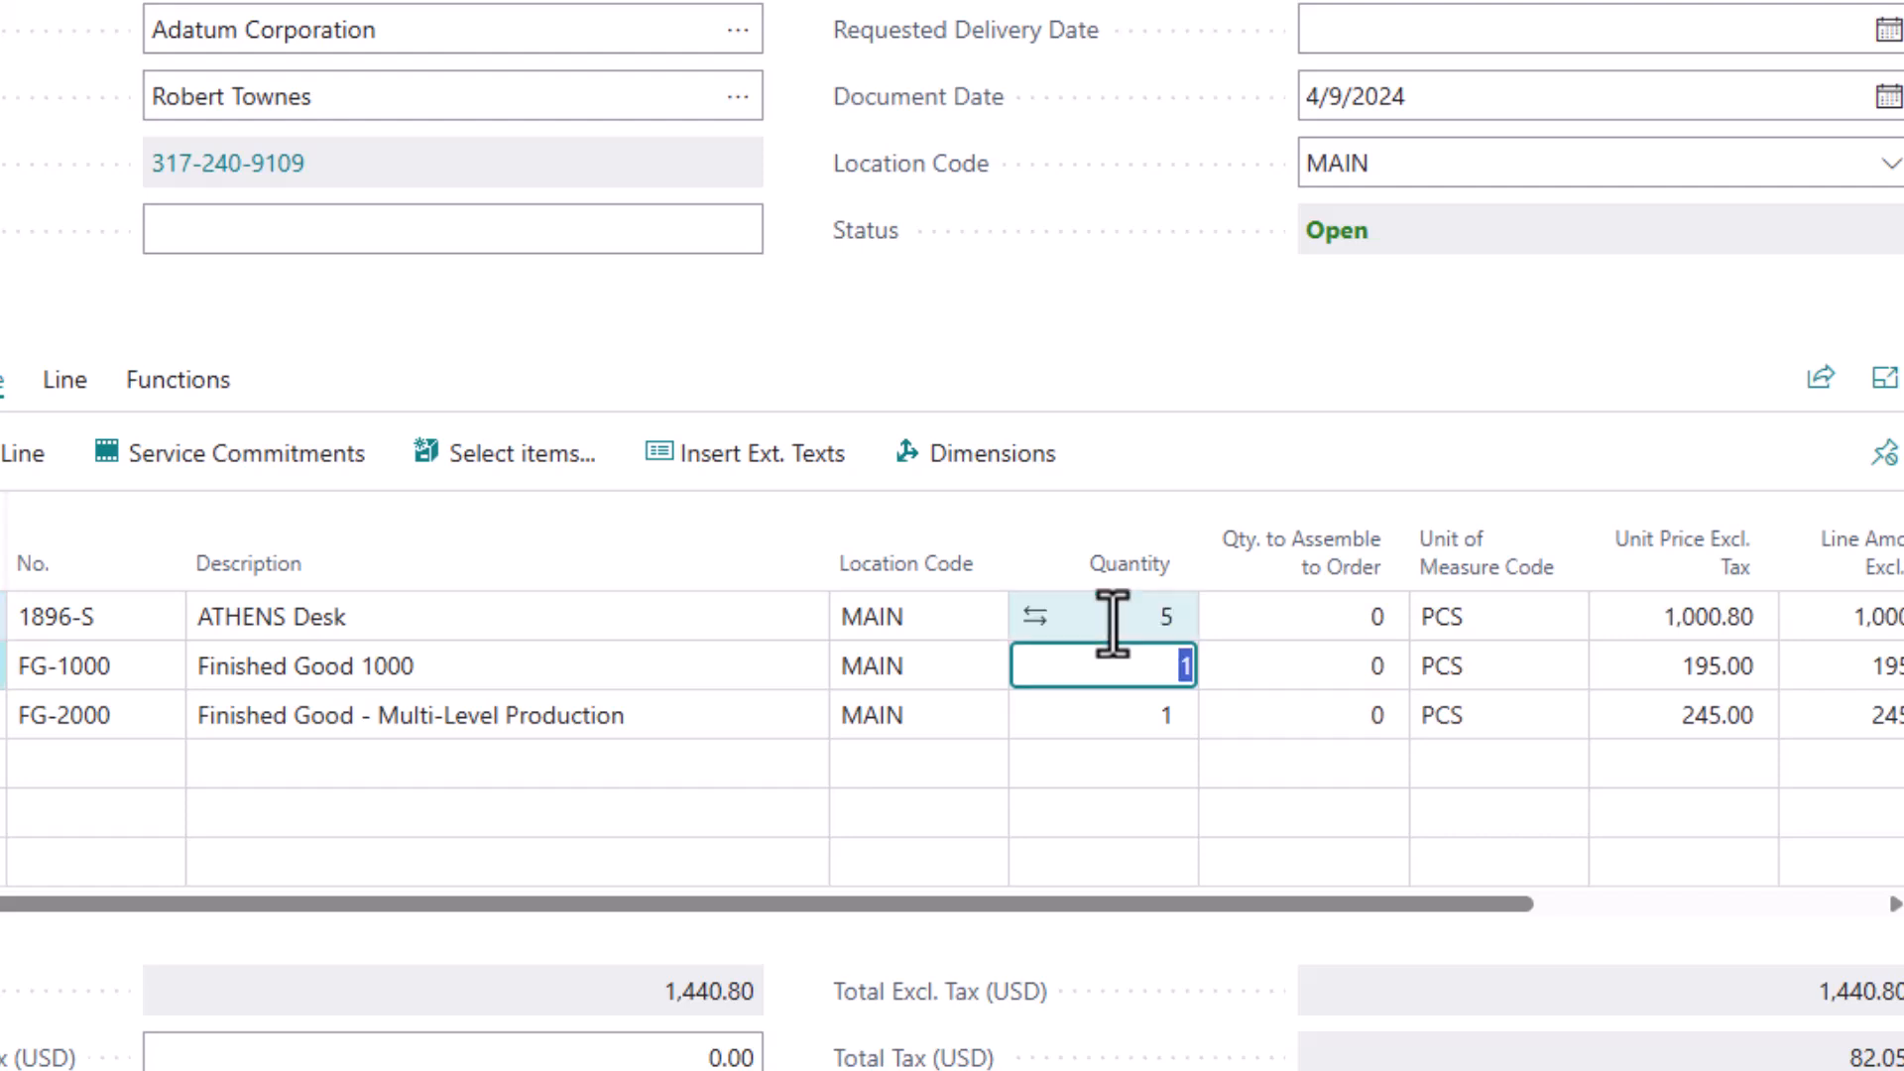
{"action": "type", "text": "5"}
{"action": "key", "text": "Down"}
{"action": "type", "text": "5"}
{"action": "key", "text": "Up"}
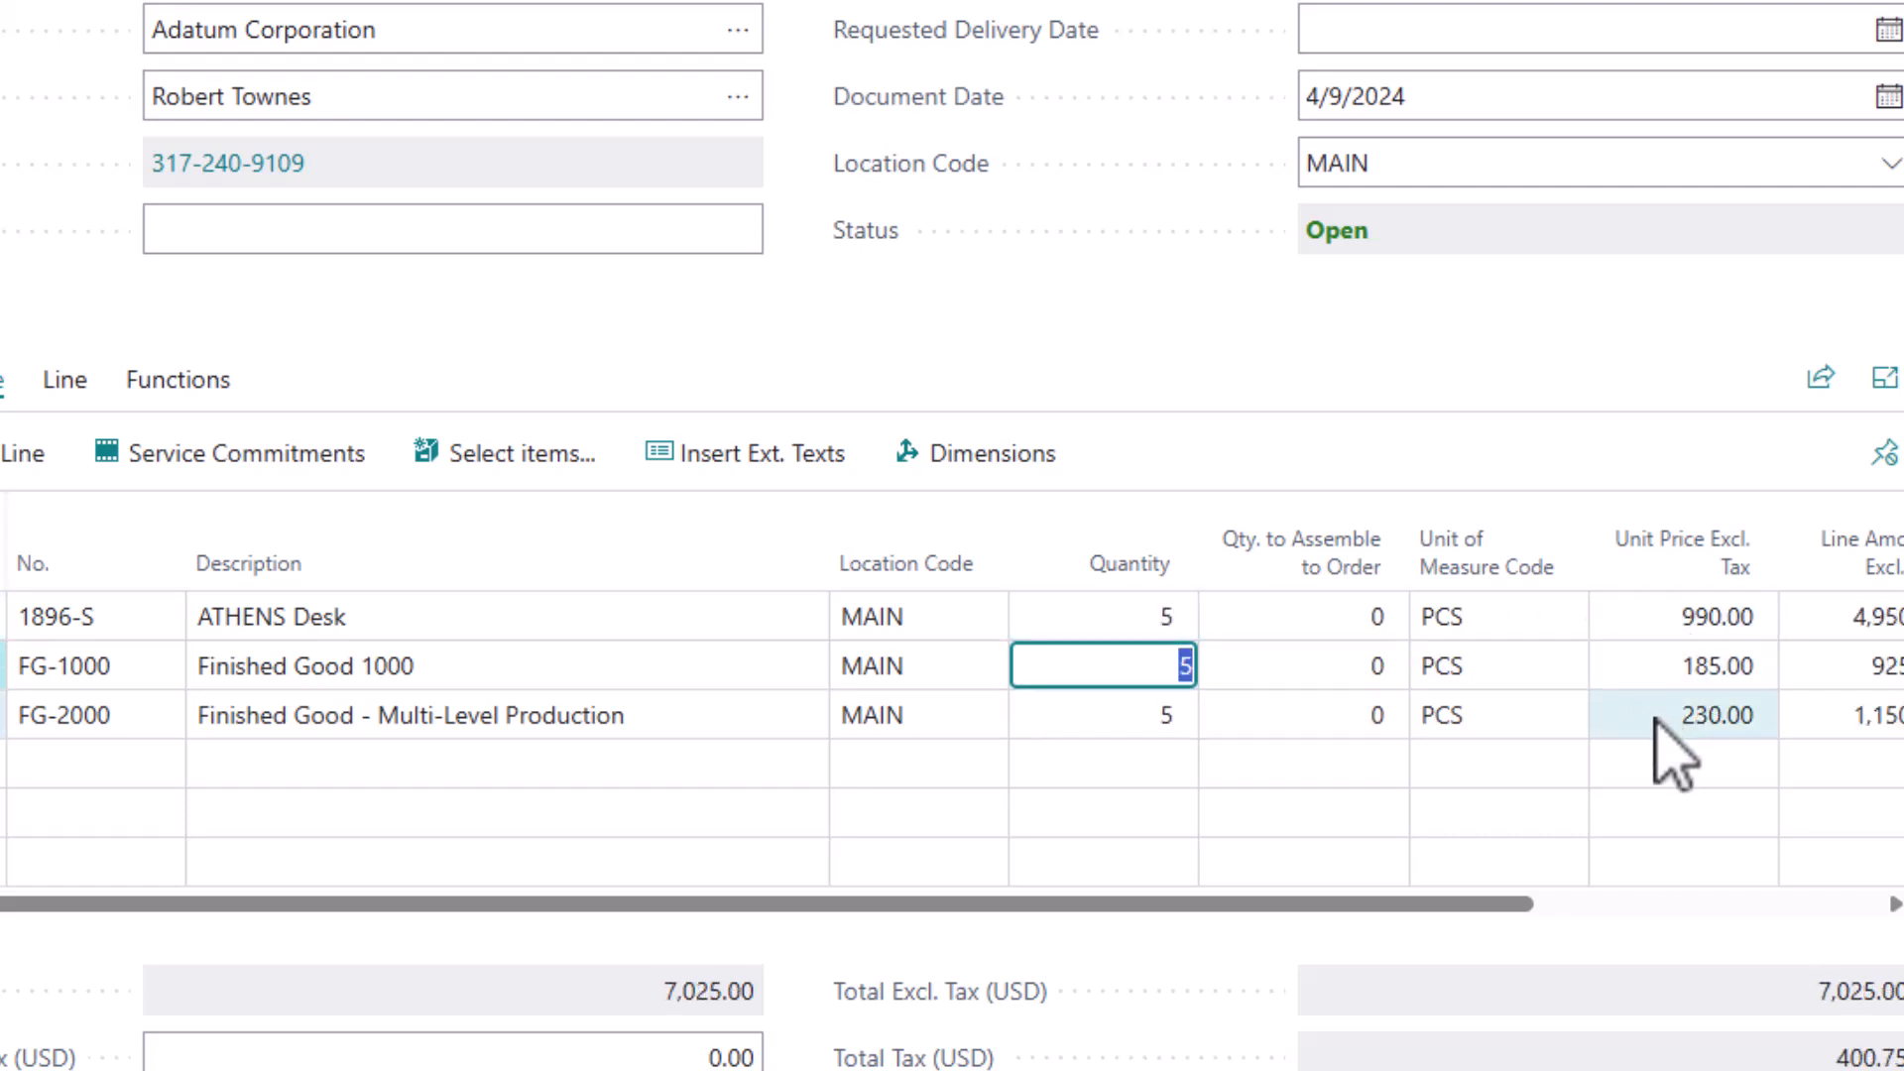
Step: Set the quantity to 20 on all three lines of the sales quote
{"action": "left_click", "coordinate": [1102, 617]}
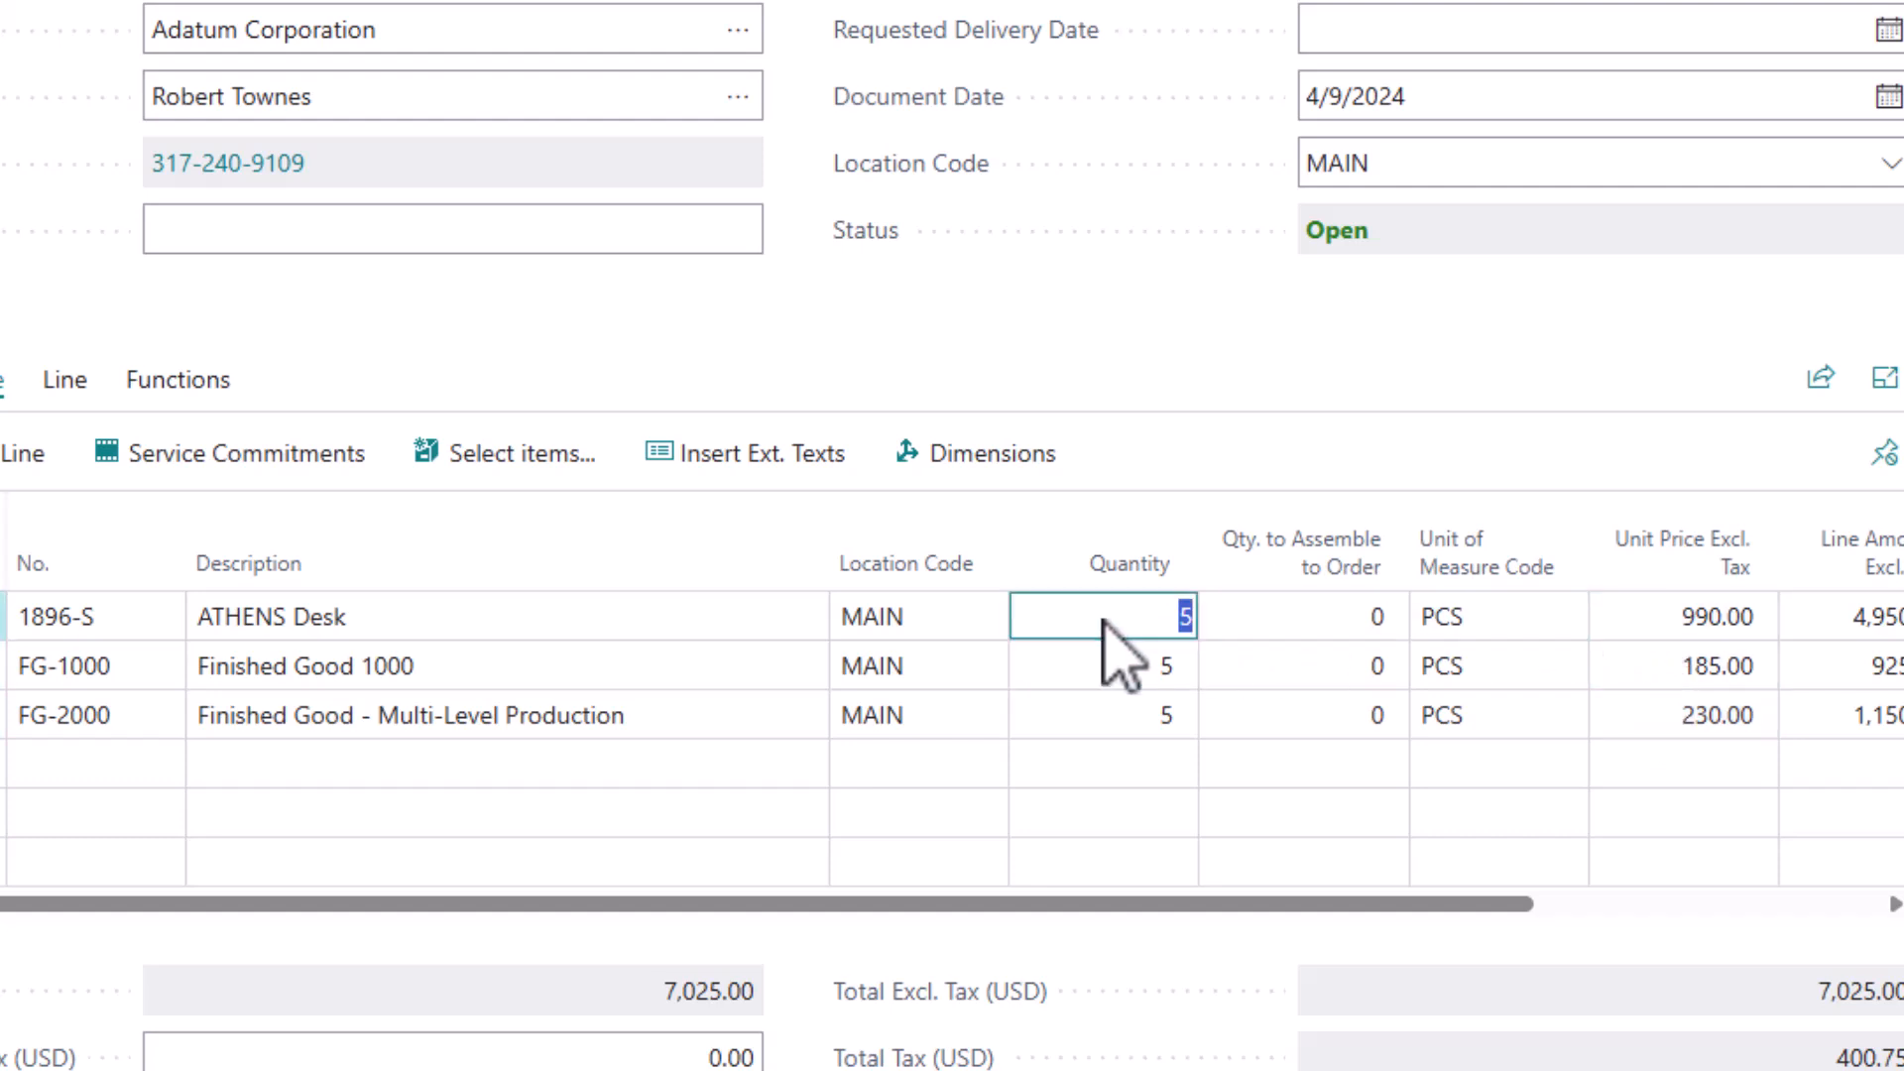
{"action": "key", "text": "Down"}
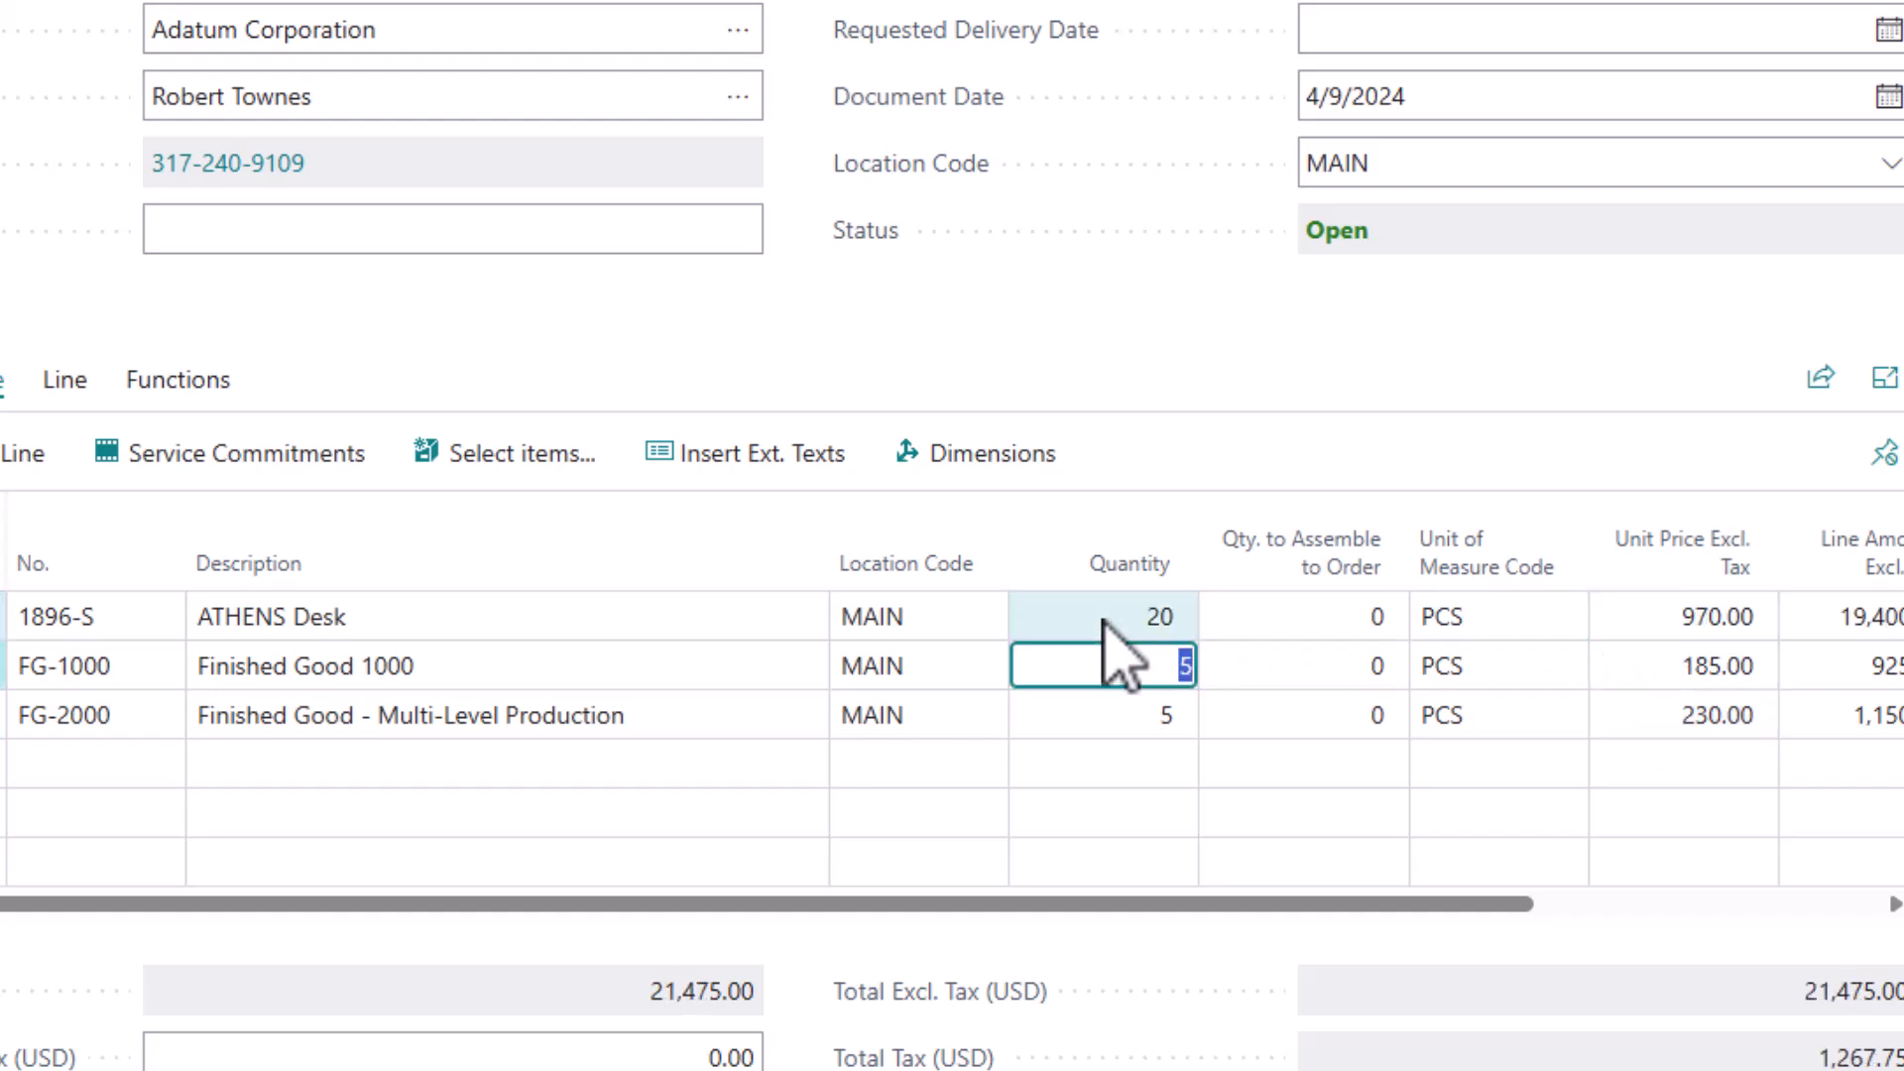
{"action": "key", "text": "Down"}
{"action": "type", "text": "20"}
{"action": "key", "text": "Up"}
{"action": "key", "text": "Down"}
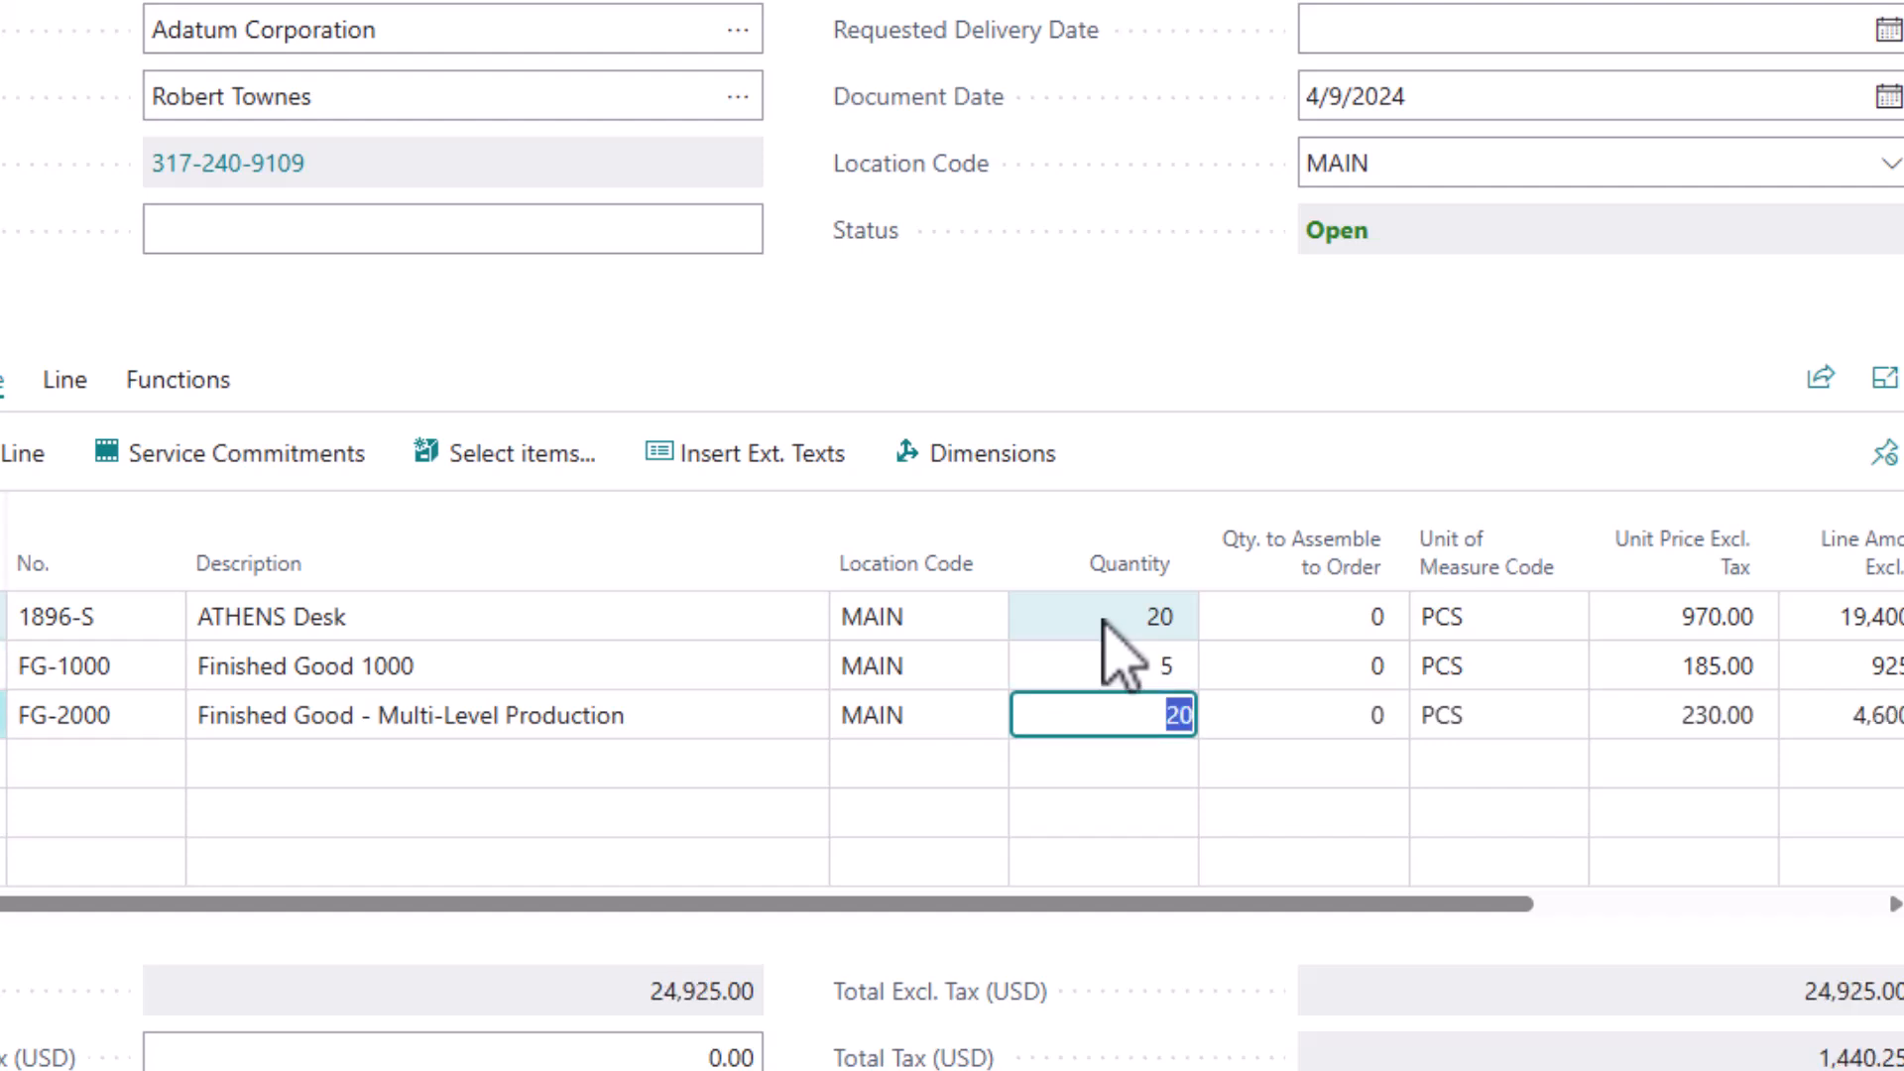
{"action": "key", "text": "Up"}
{"action": "type", "text": "20"}
{"action": "key", "text": "Up"}
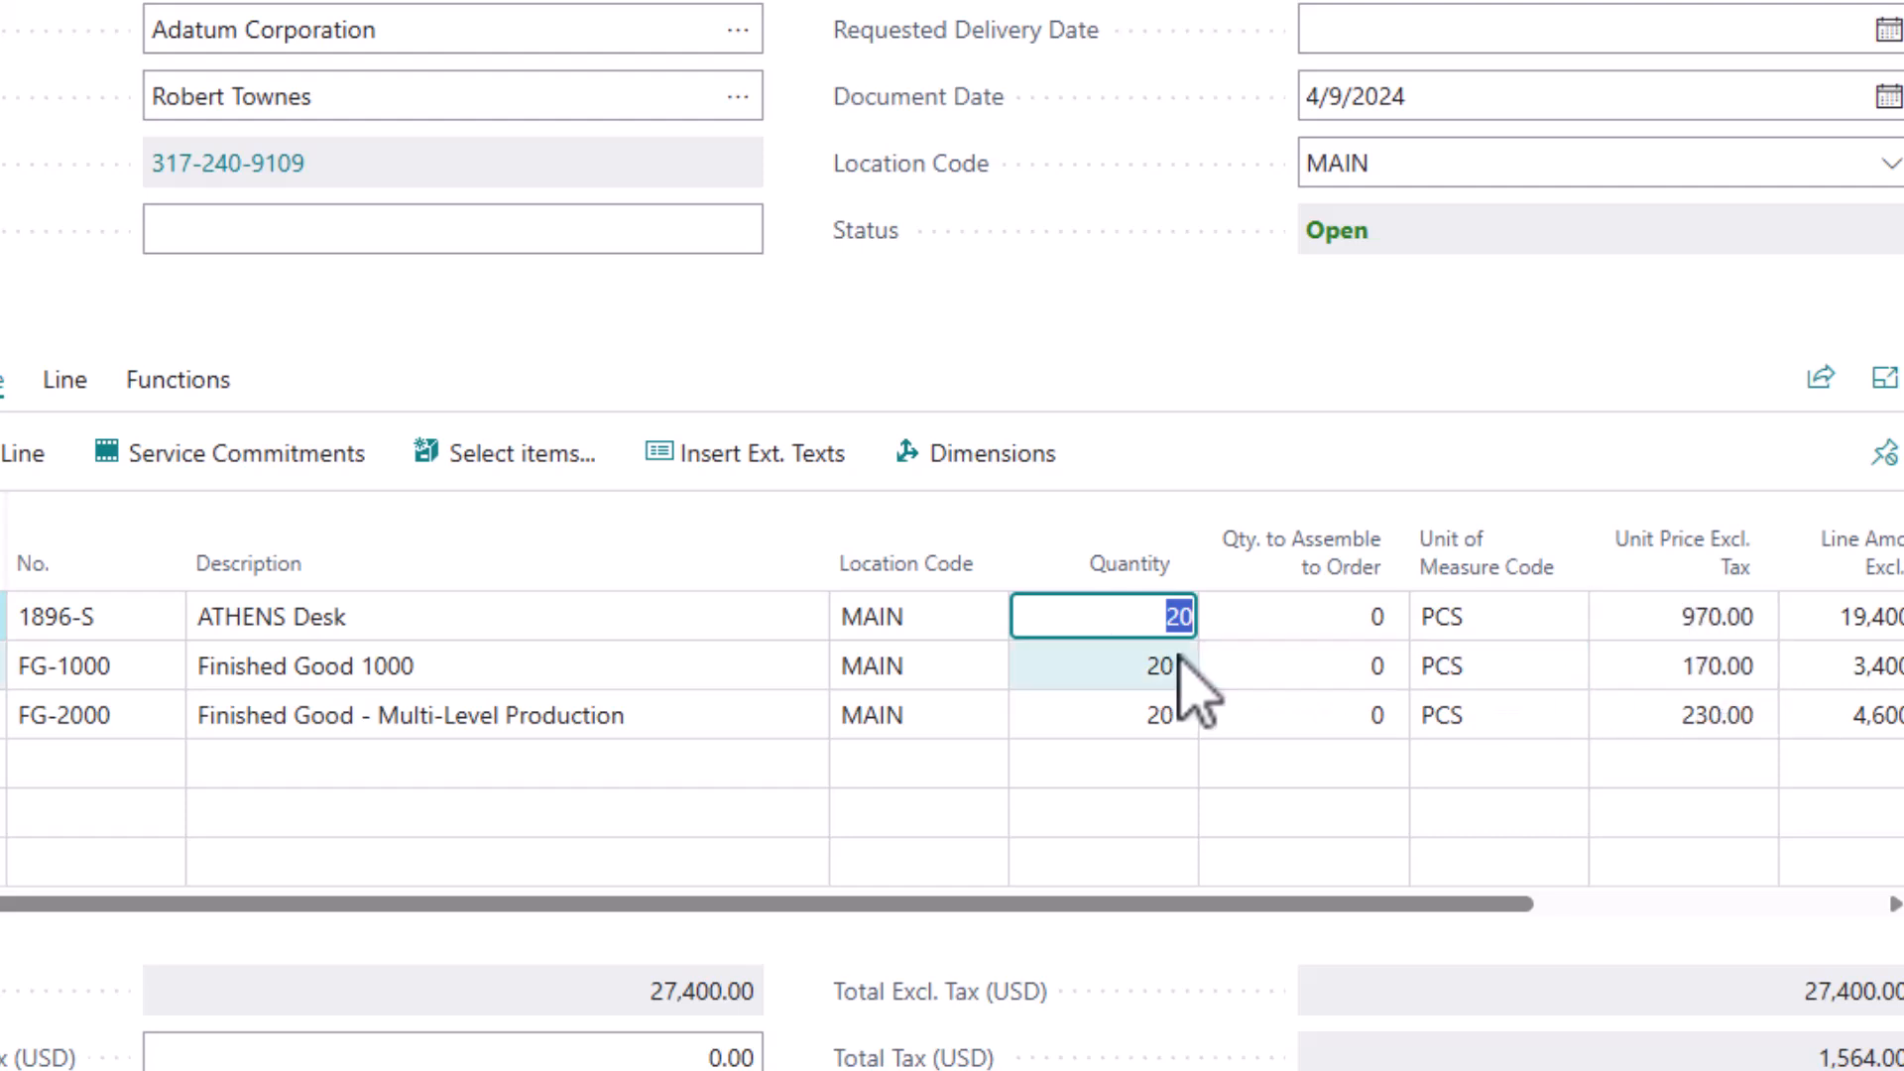
Step: Set the quantity of the FG-2000 quote line to 1000
{"action": "left_click", "coordinate": [1150, 714]}
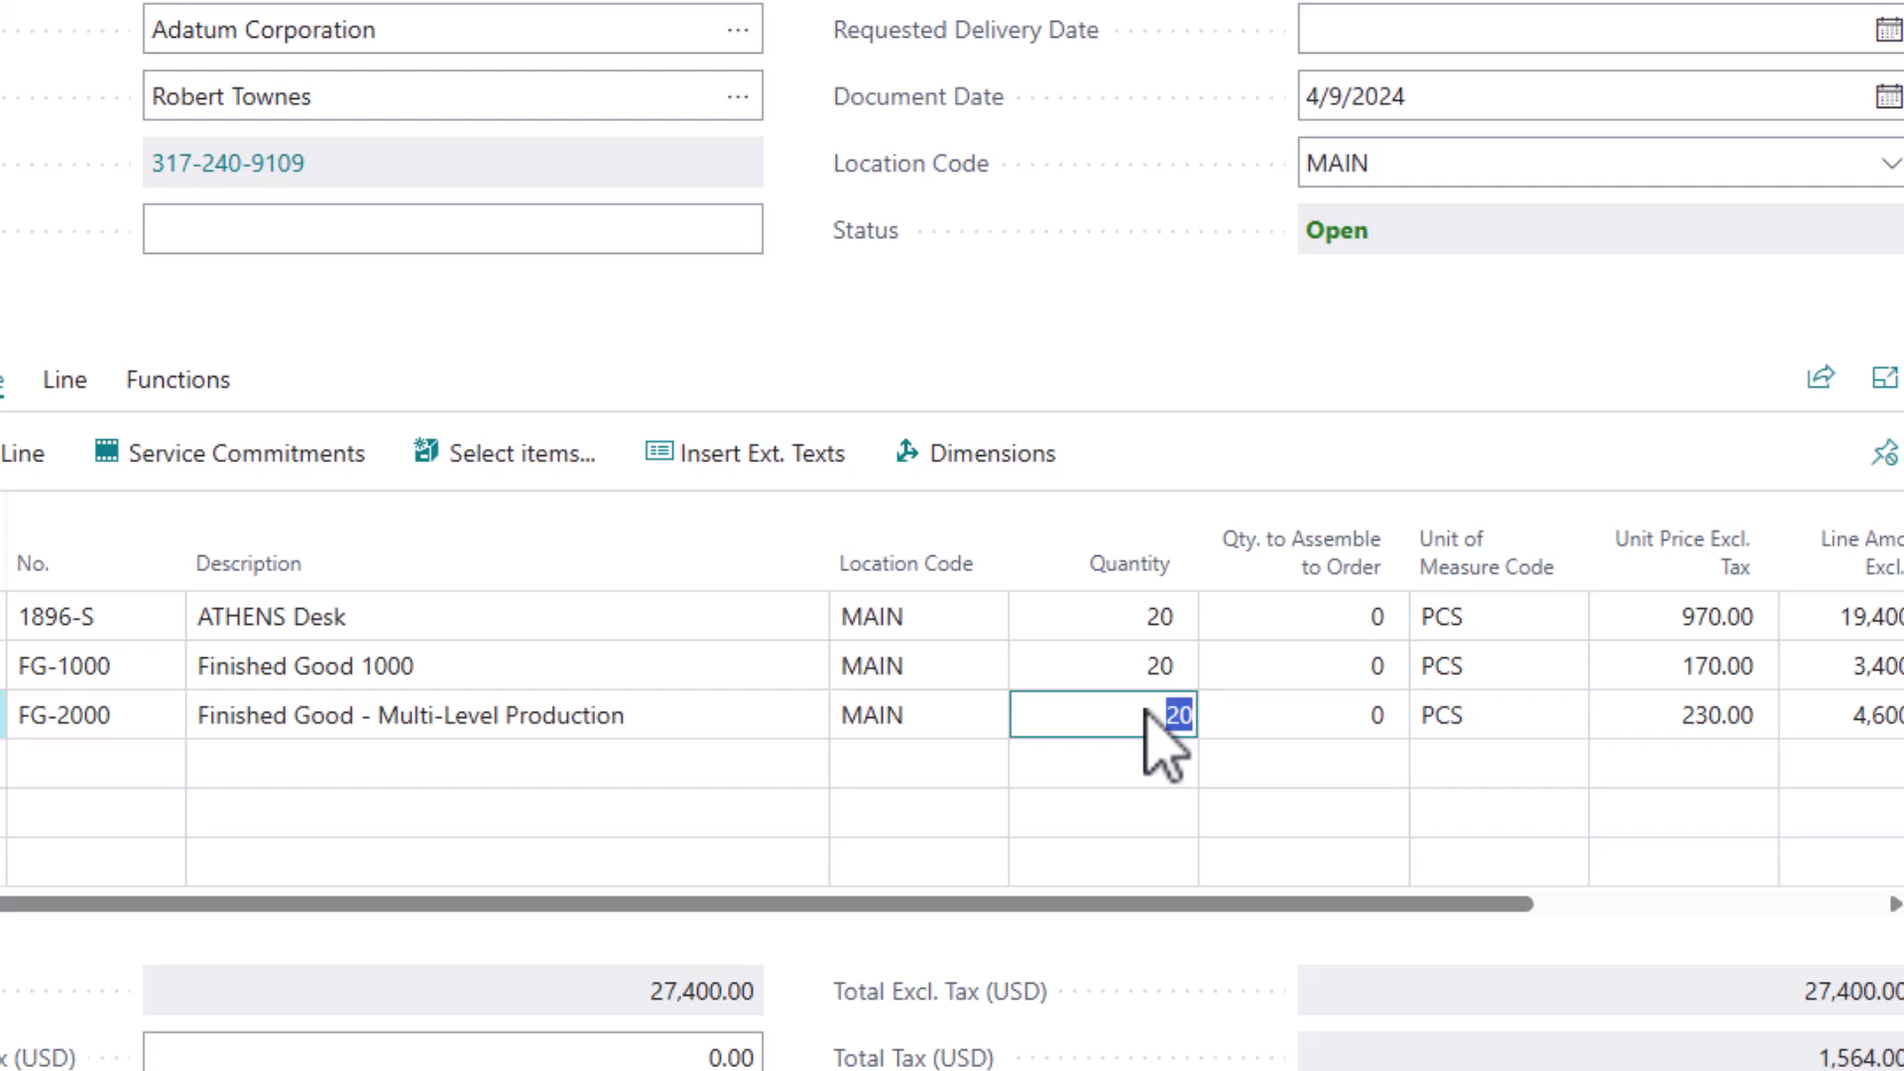
{"action": "type", "text": "1000"}
{"action": "key", "text": "Down"}
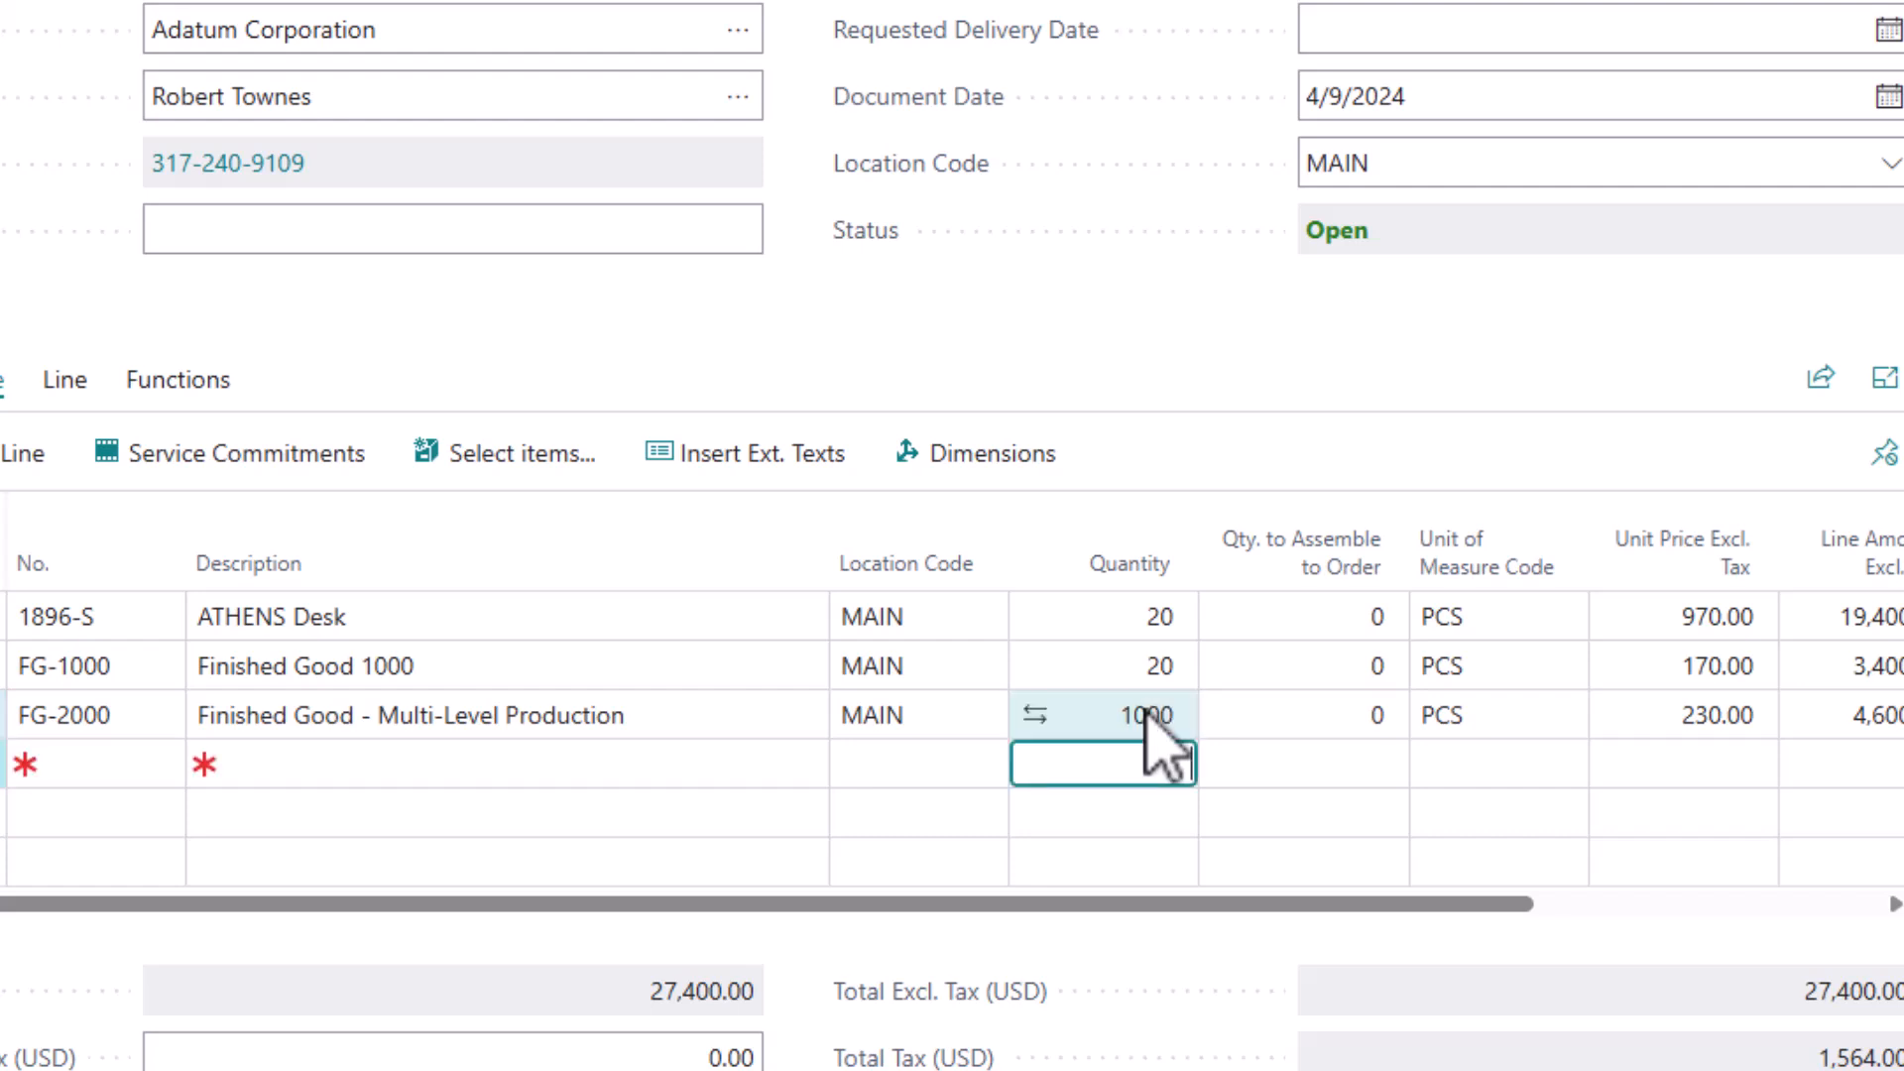
{"action": "key", "text": "Up"}
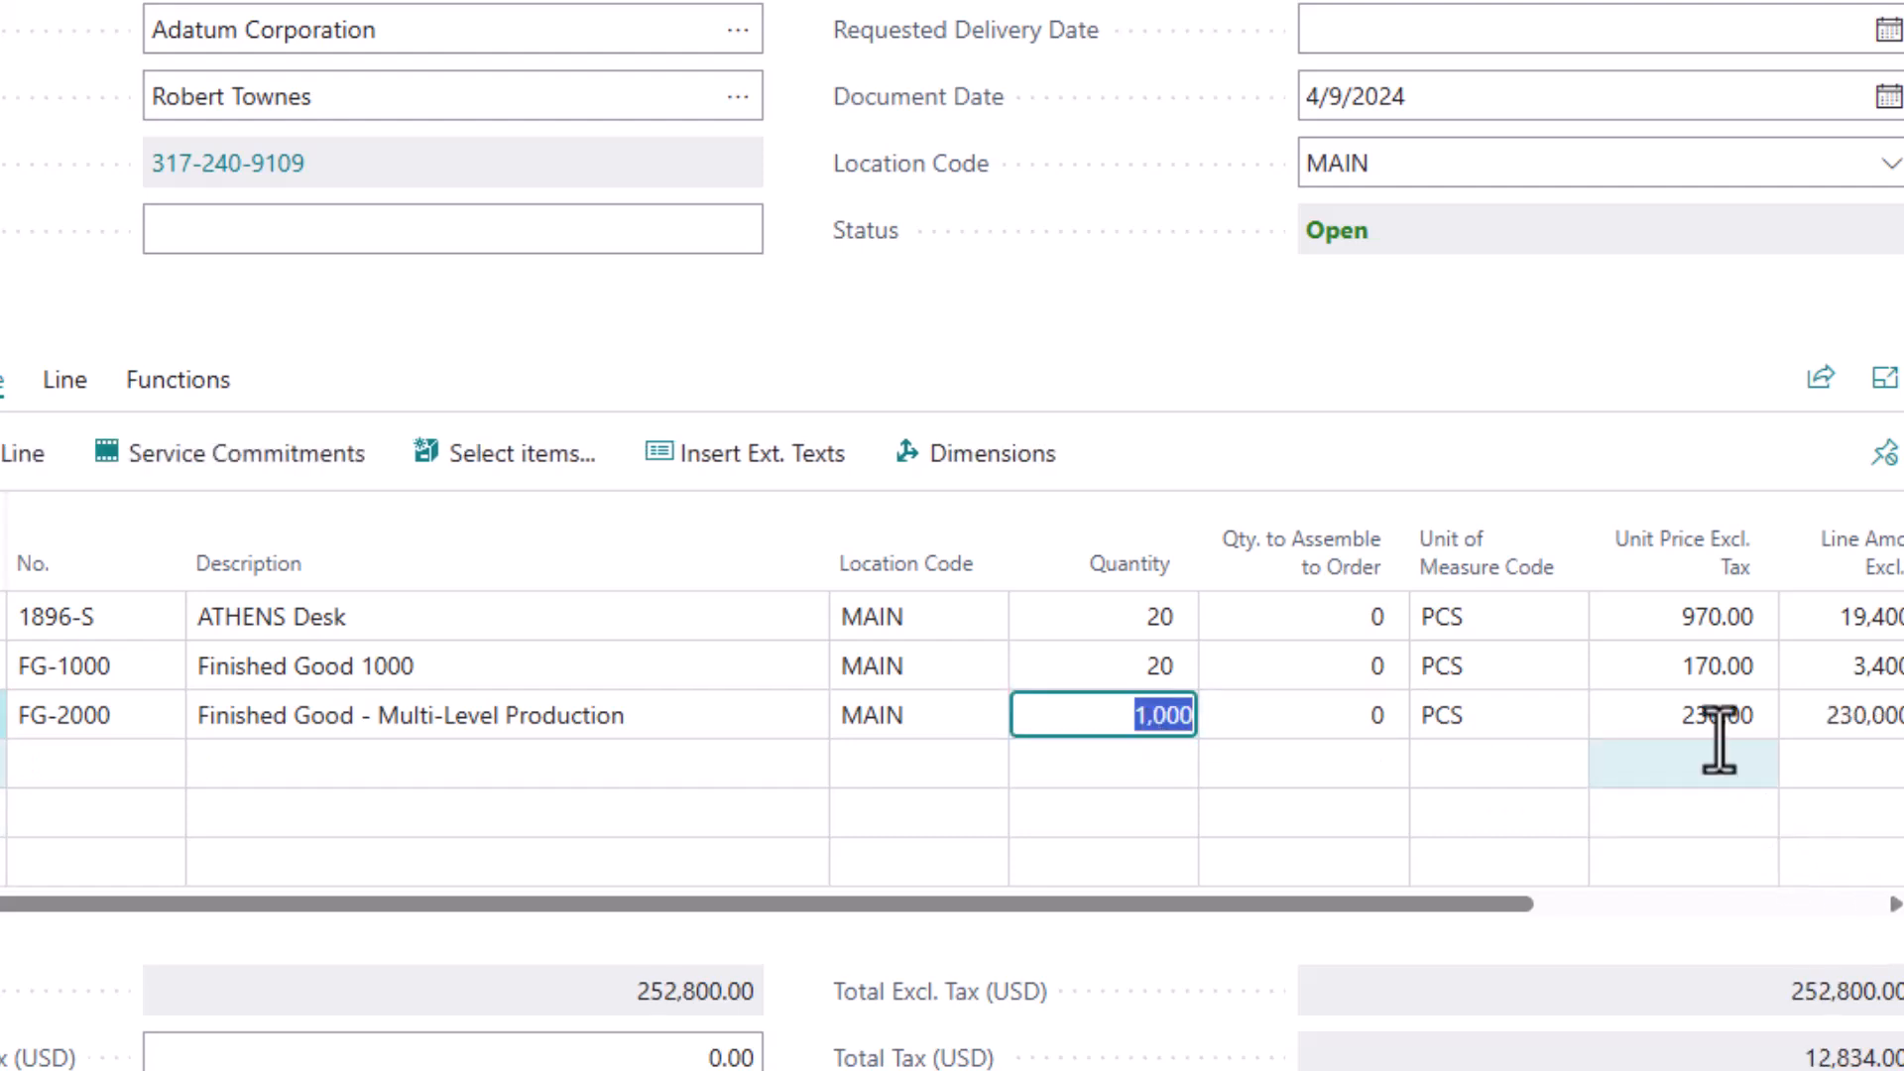
Step: Set the quantity of the FG-2000 quote line to 4 and return to the home page
{"action": "type", "text": "4"}
{"action": "key", "text": "Up"}
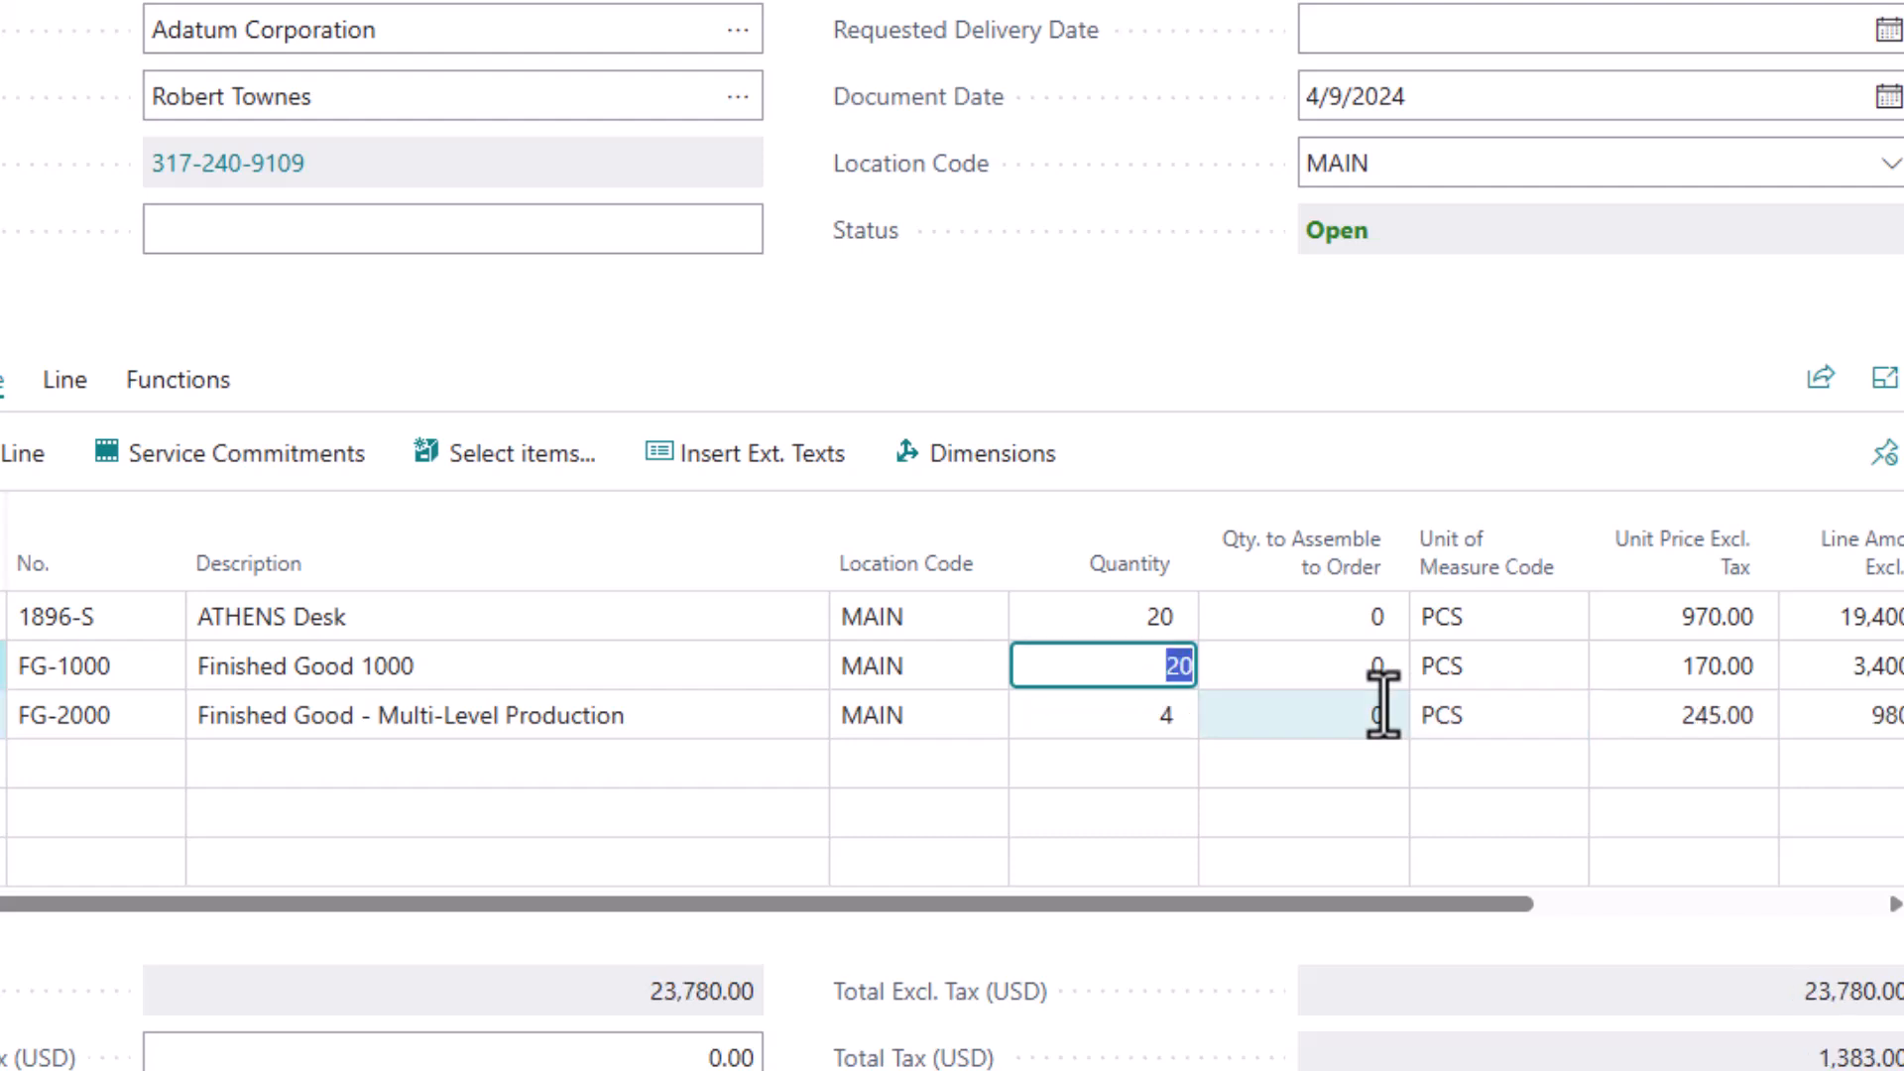
{"action": "key", "text": "Down"}
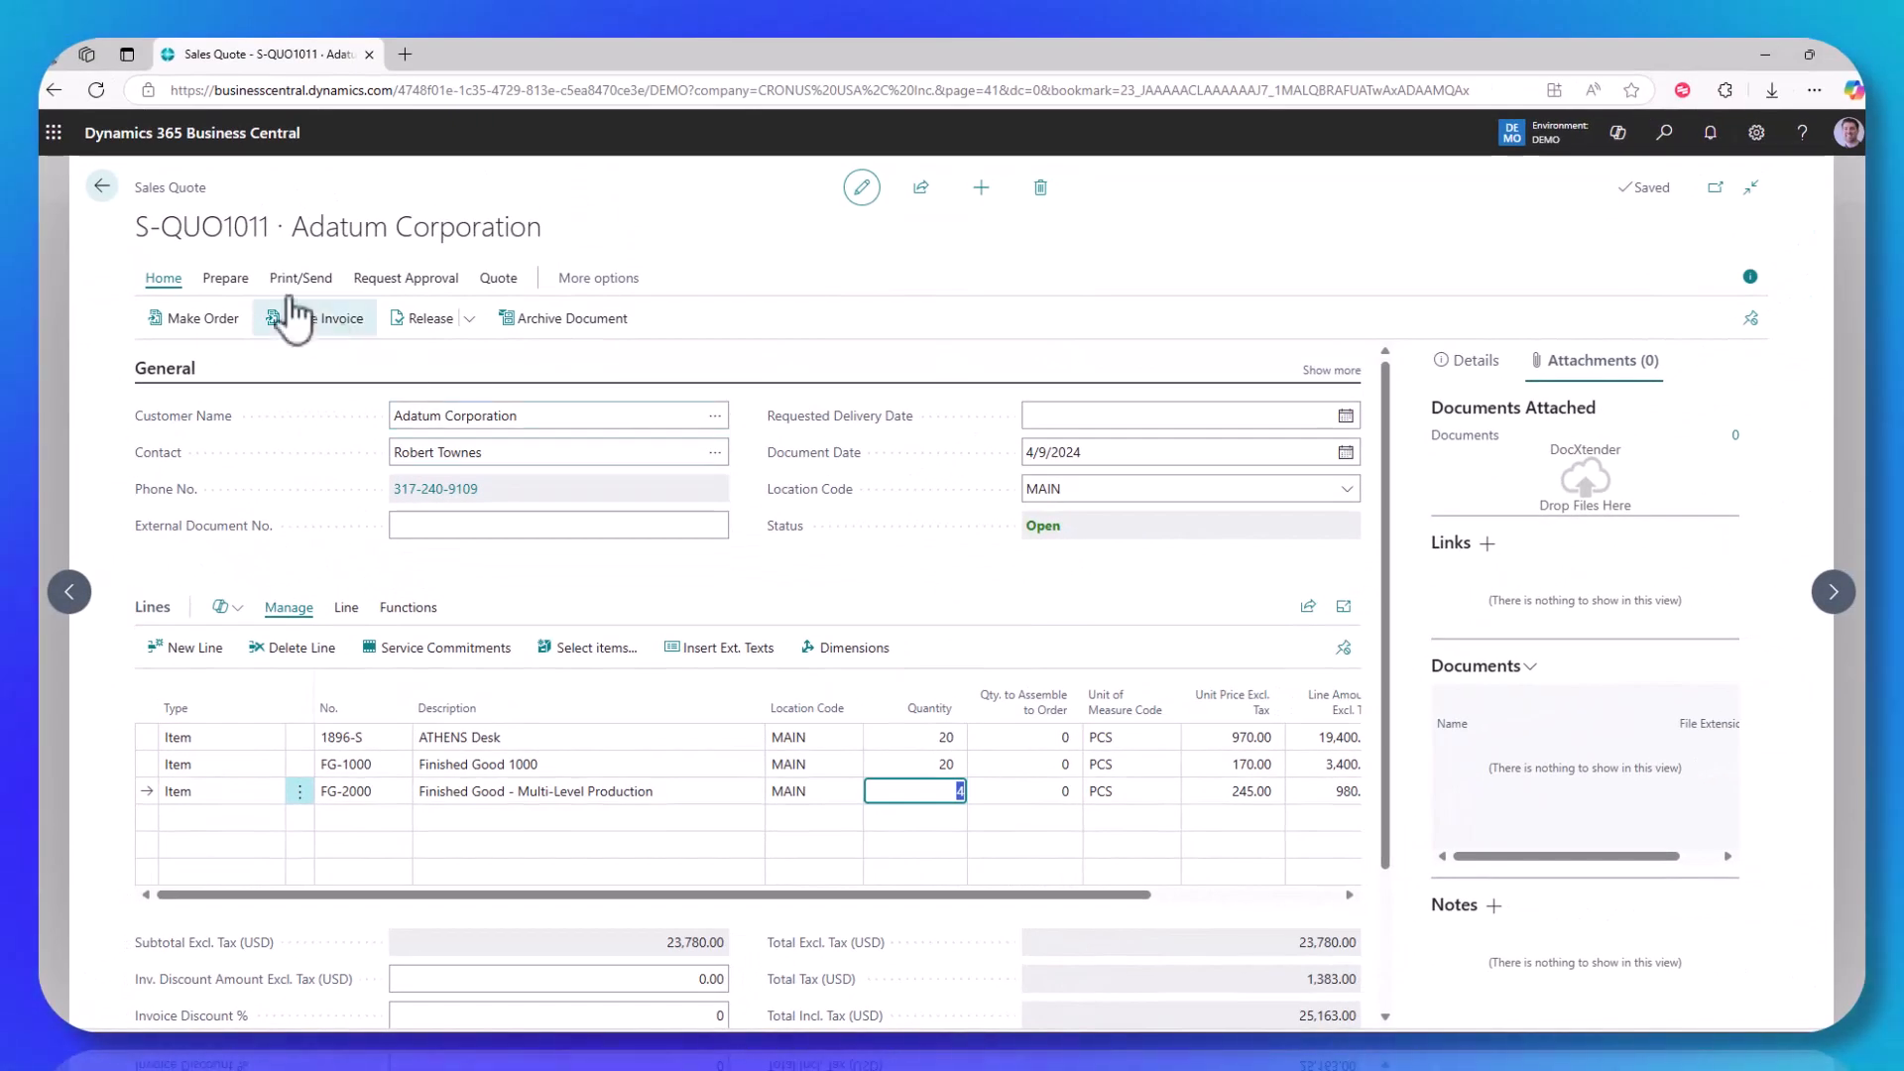
{"action": "left_click", "coordinate": [102, 186]}
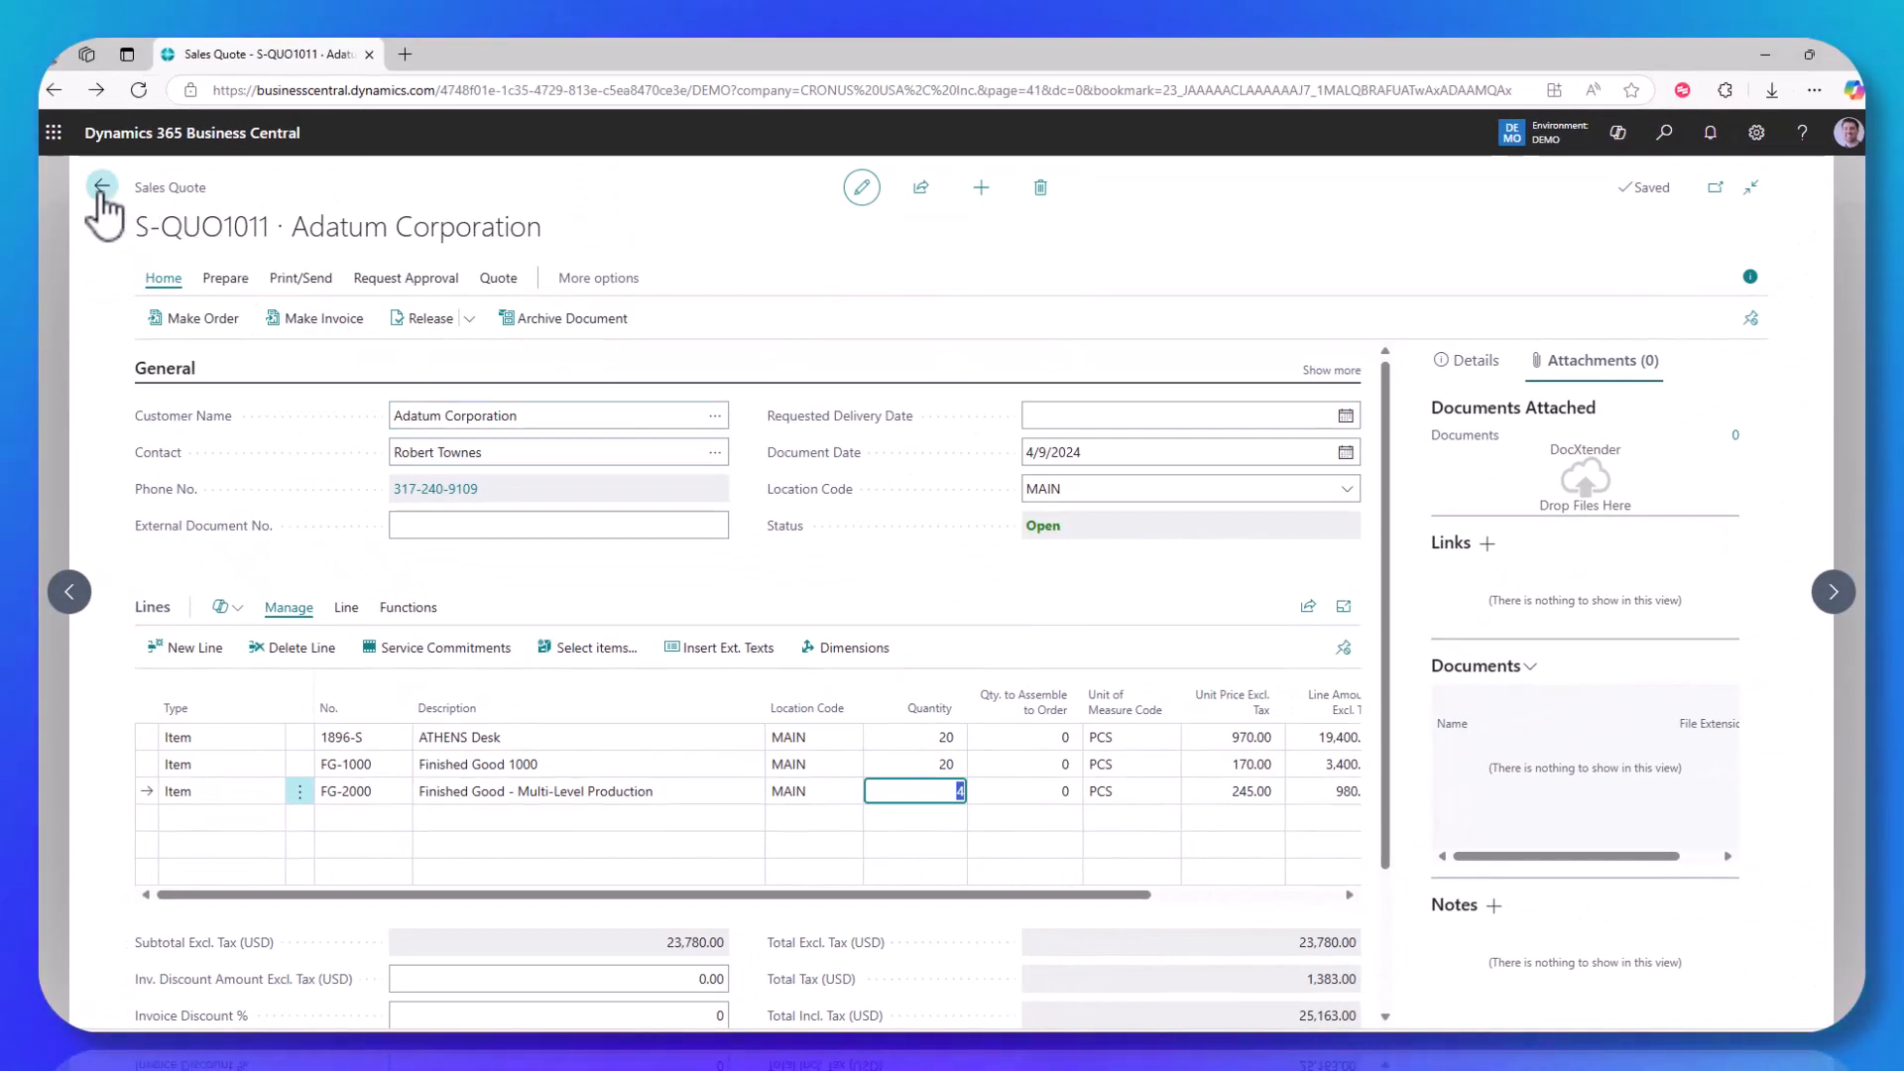
{"action": "left_click", "coordinate": [298, 187]}
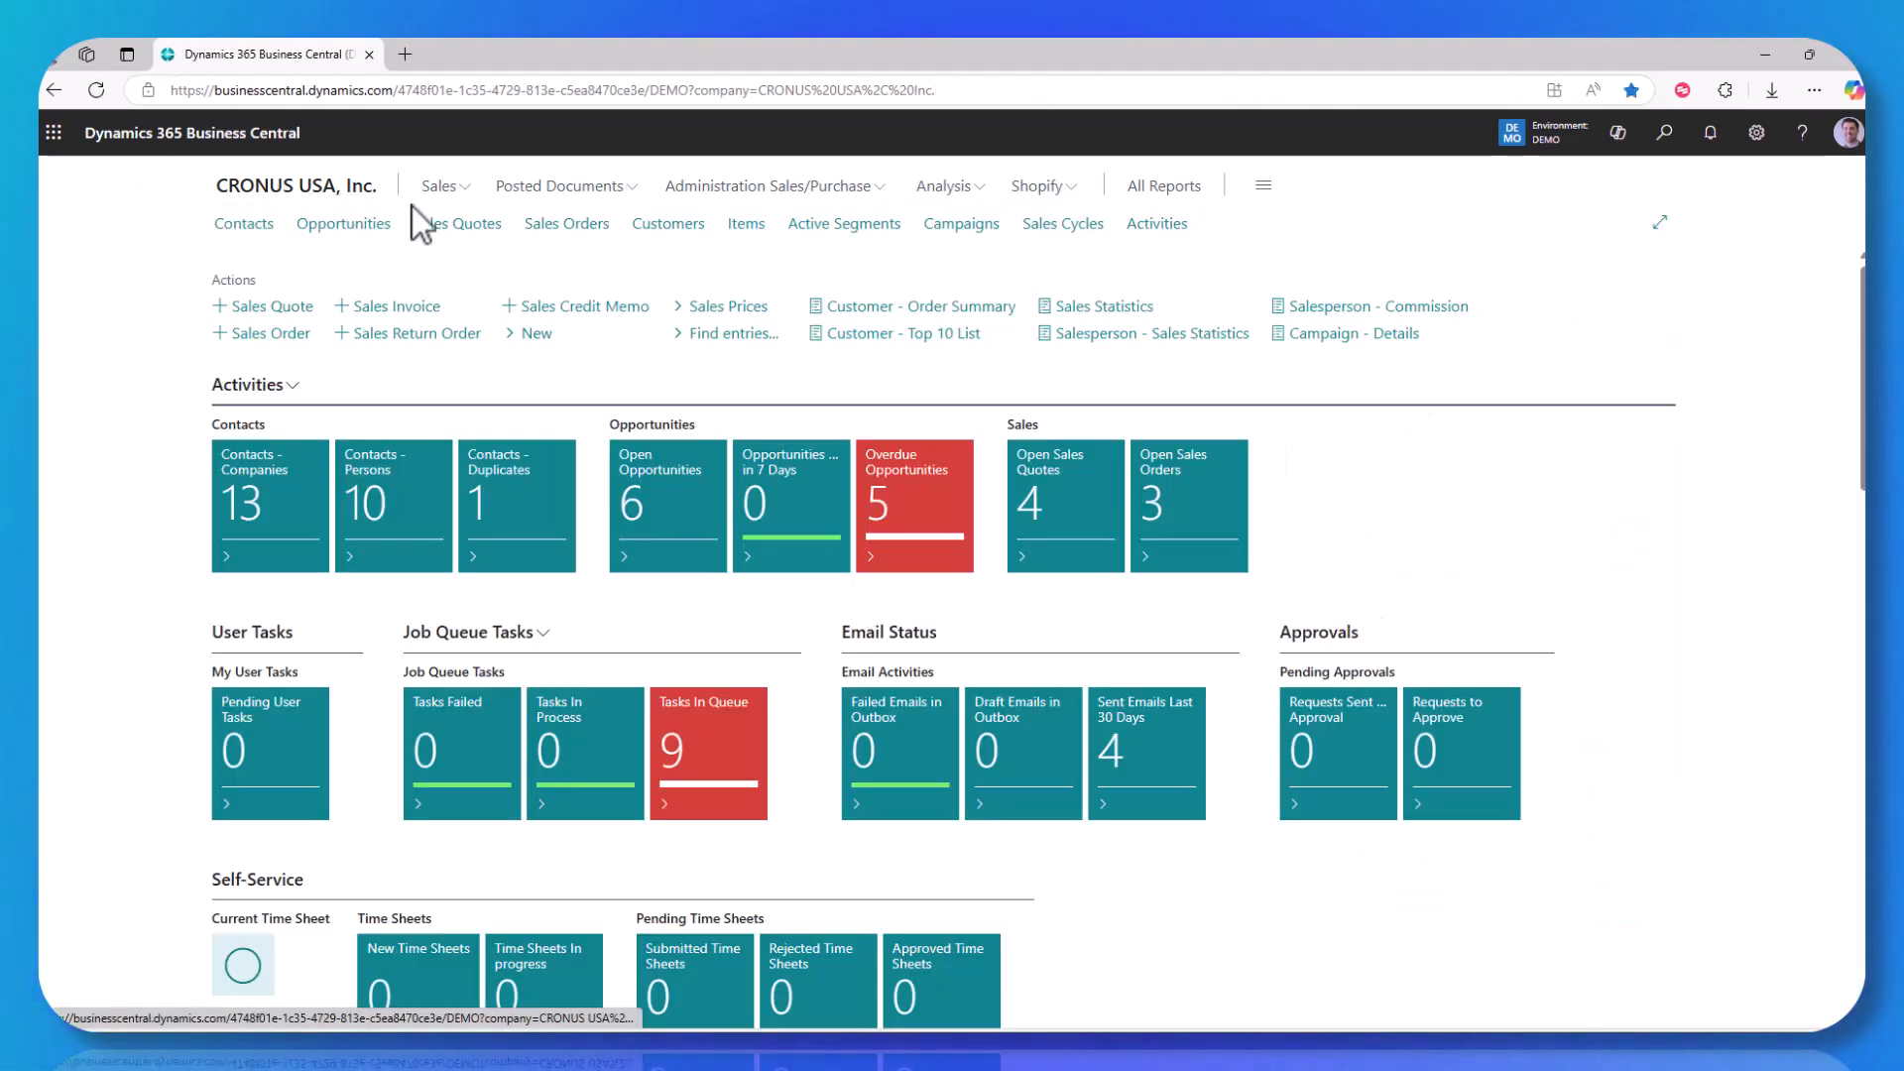
Step: Review the sales prices of item 1896-S ATHENS Desk from the items list
{"action": "left_click", "coordinate": [746, 224]}
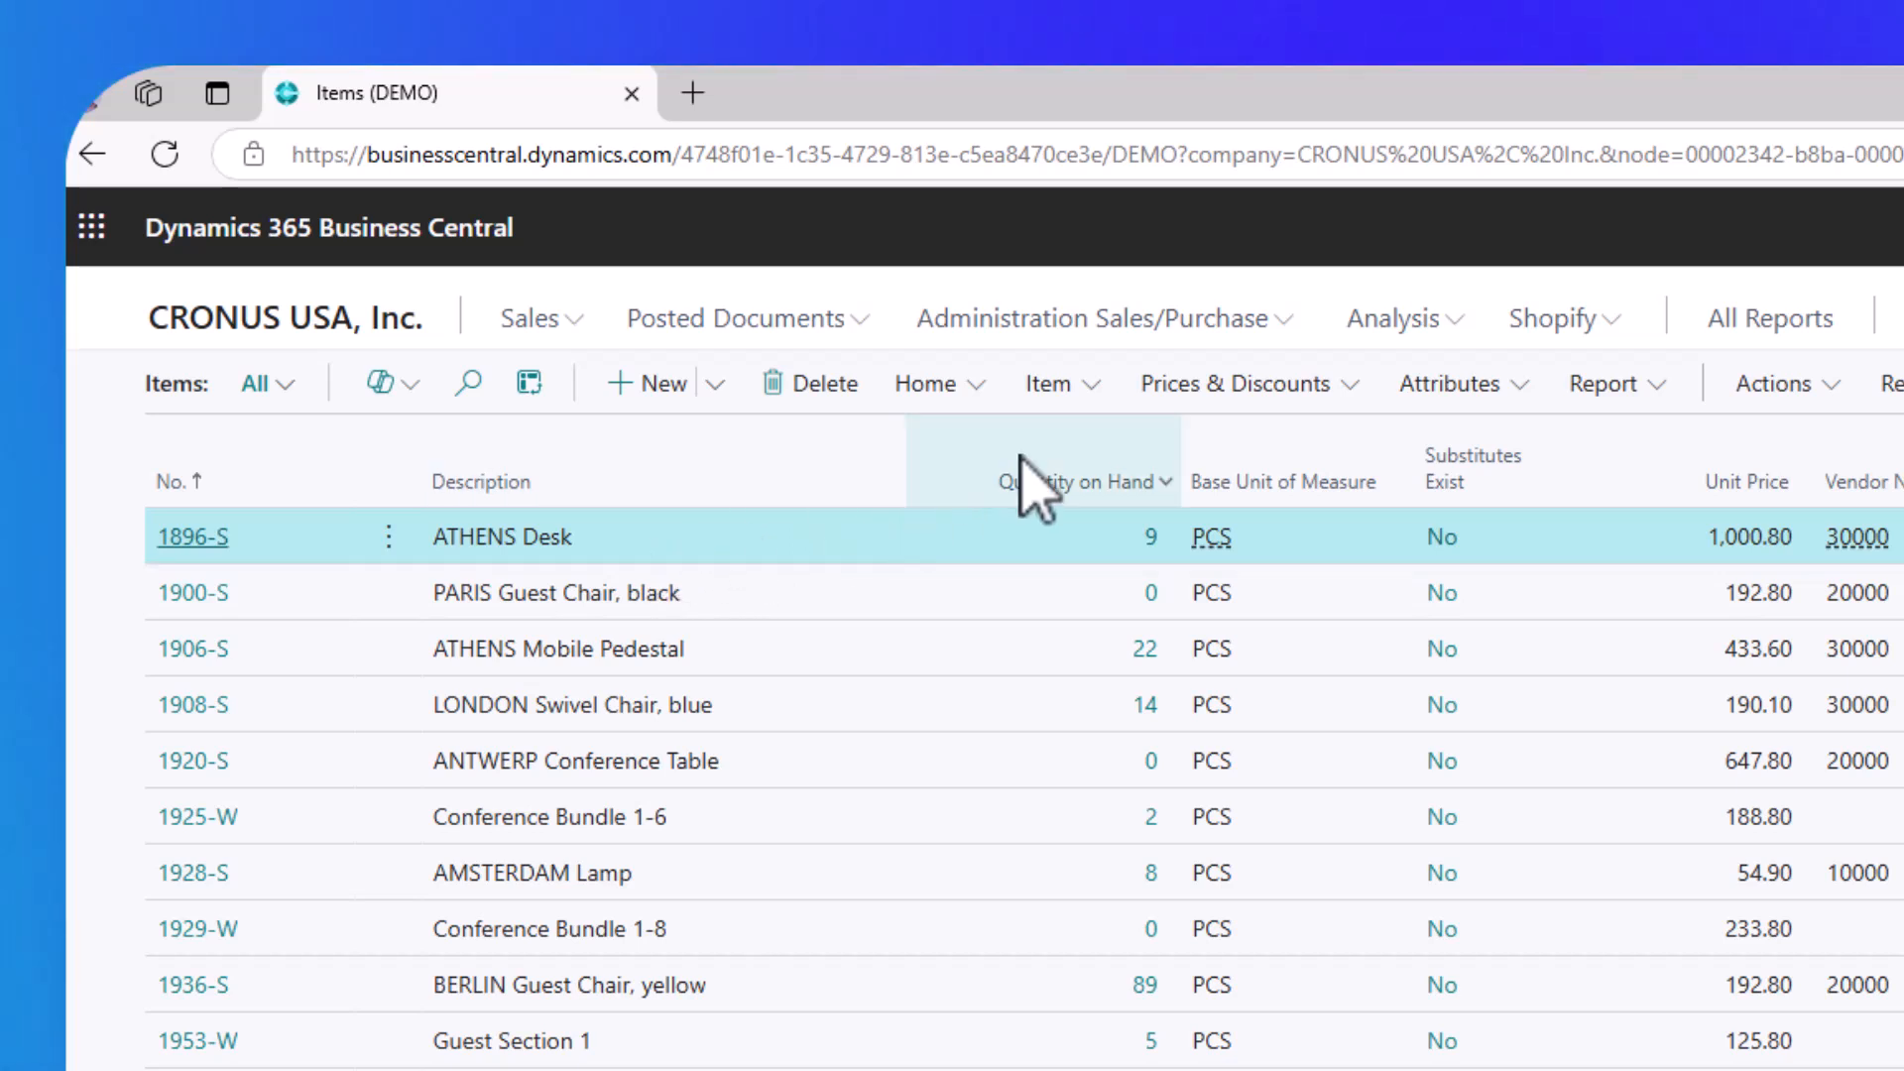
{"action": "left_click", "coordinate": [1260, 394]}
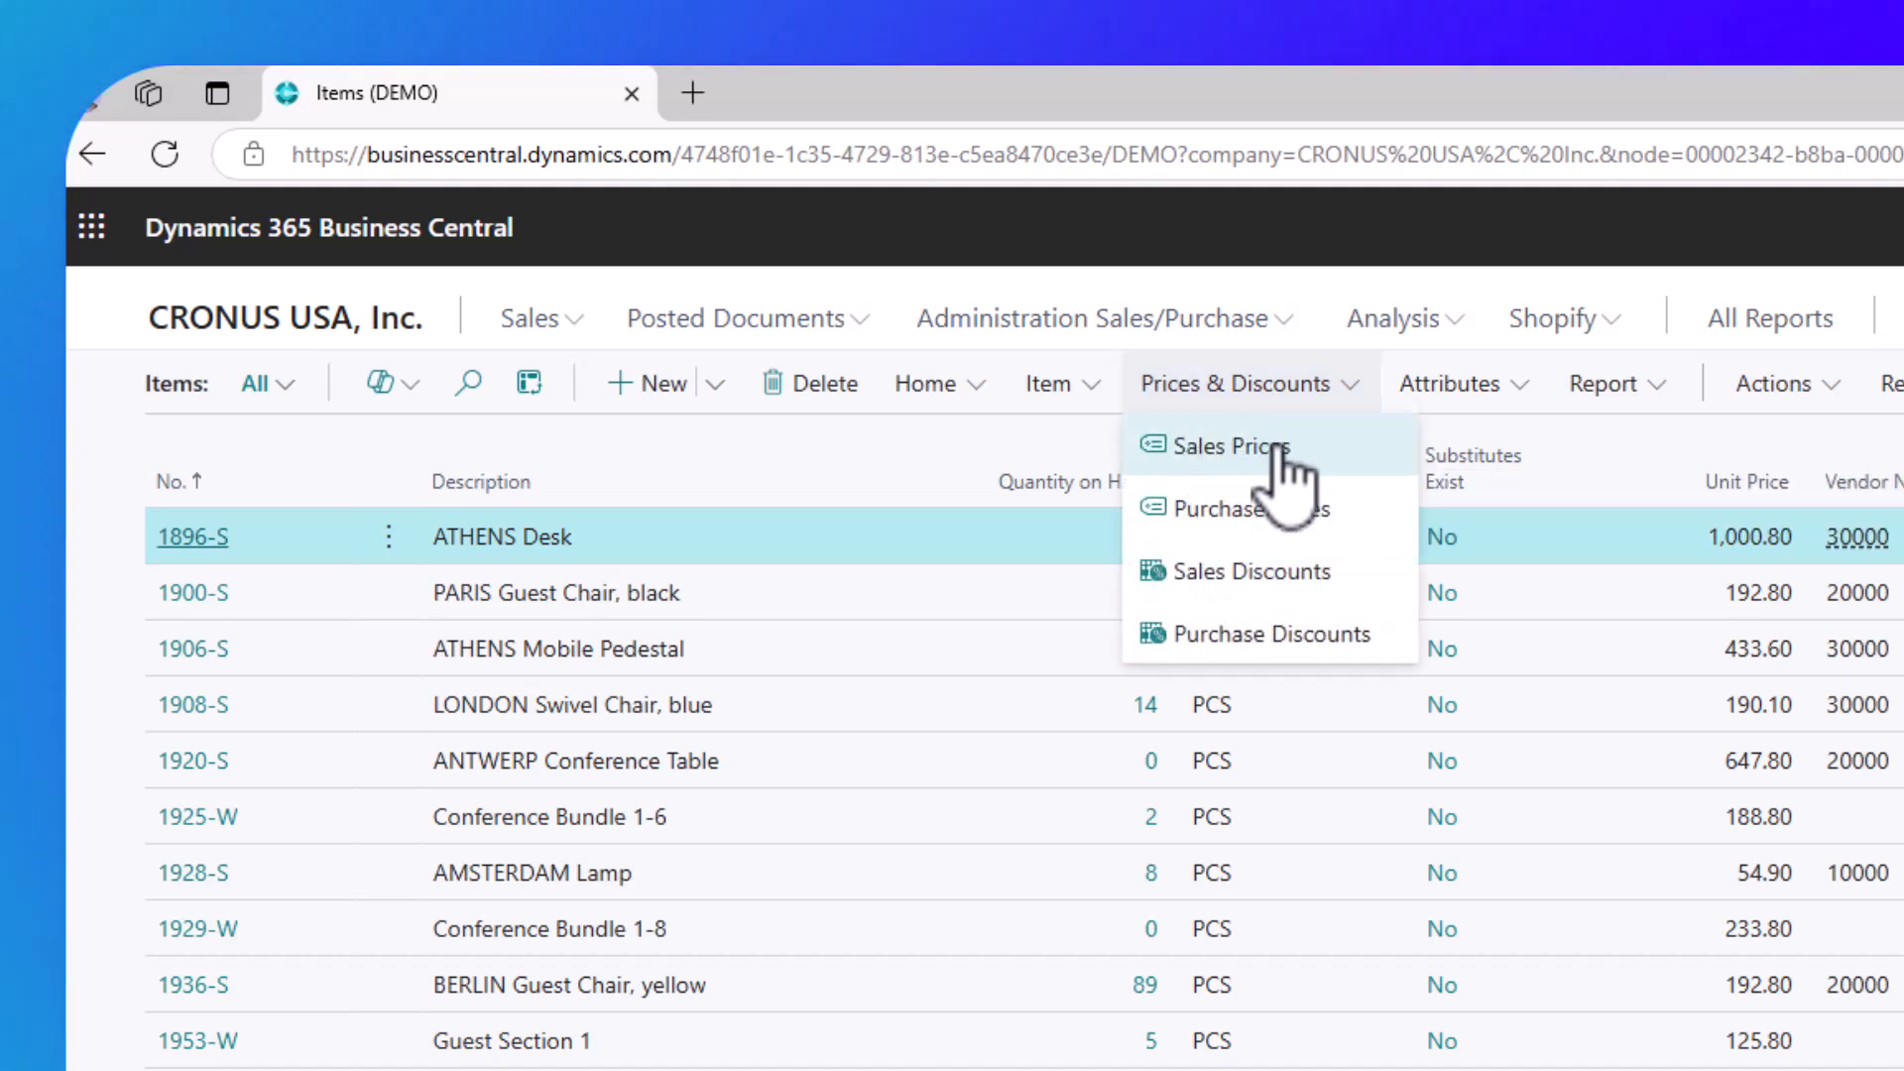
{"action": "left_click", "coordinate": [1279, 451]}
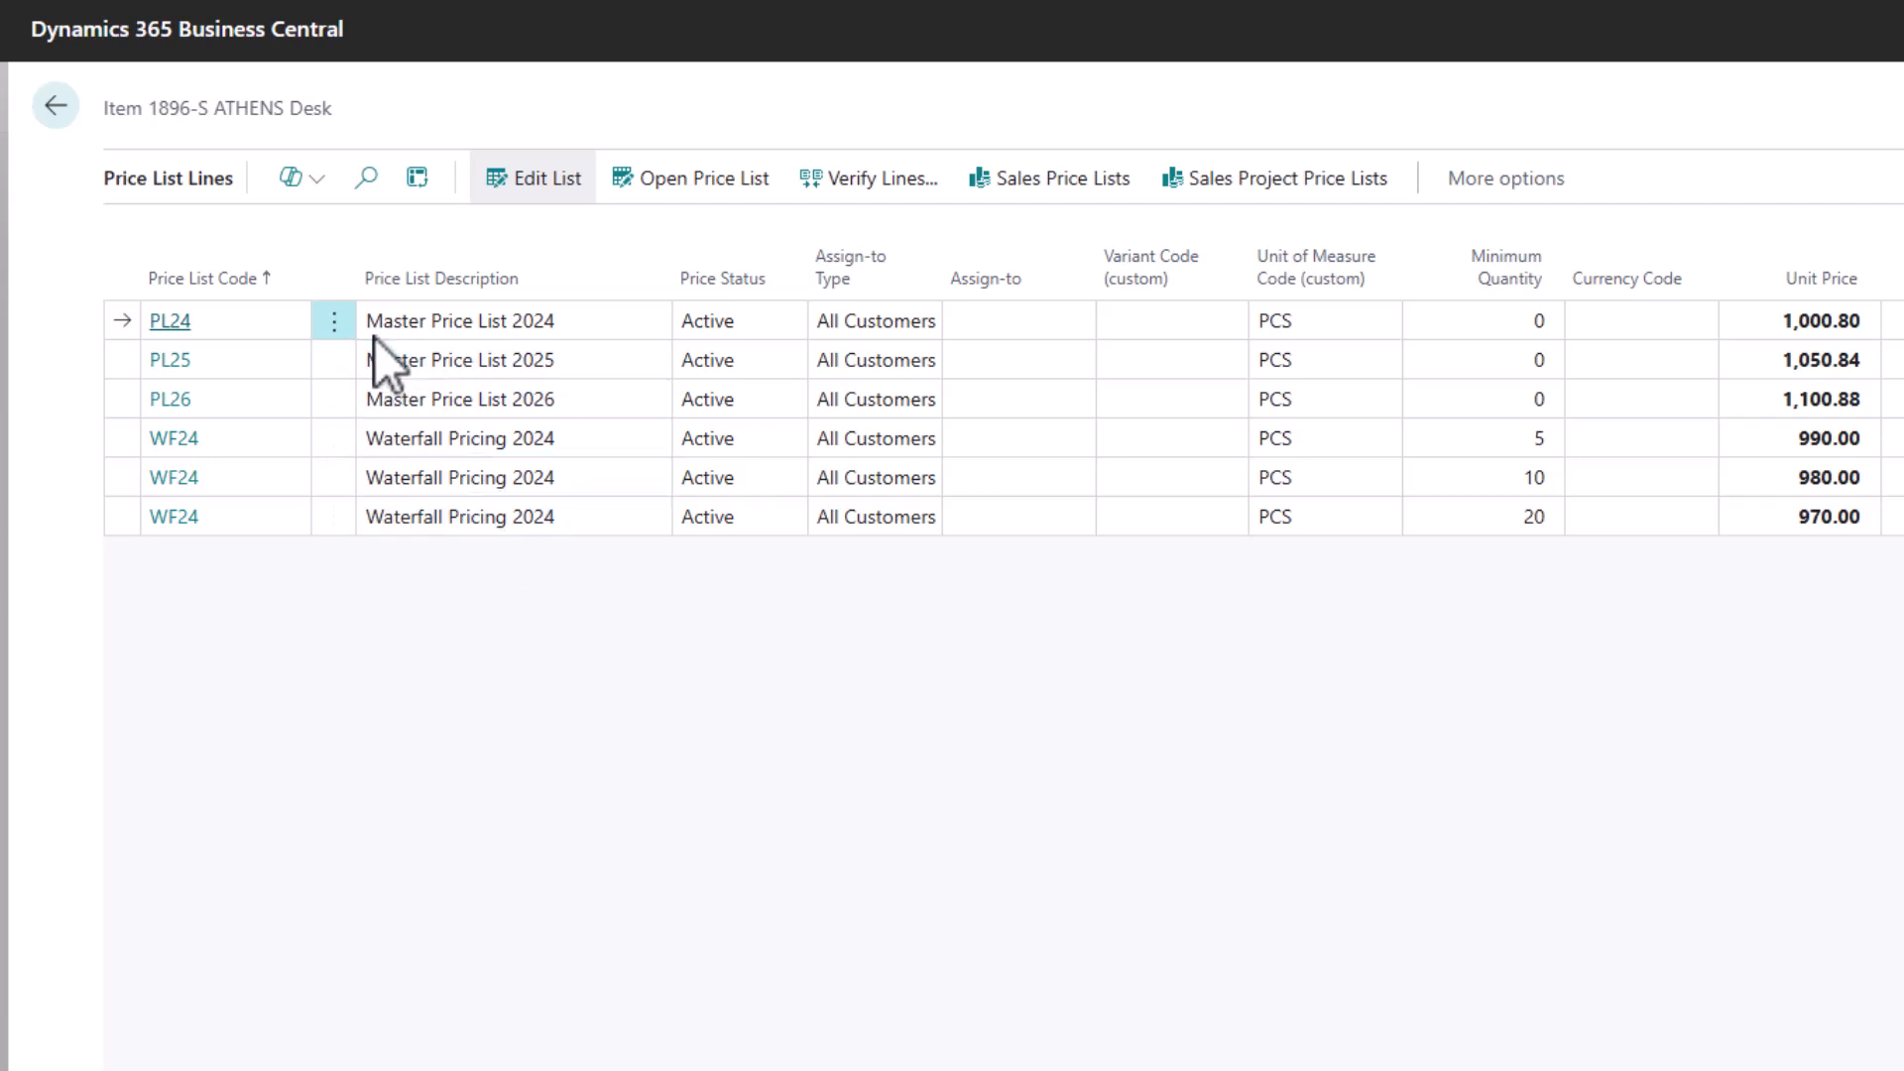
{"action": "left_click", "coordinate": [55, 107]}
Step: Search the items list for FG-1000 and open that item's sales prices
{"action": "left_click", "coordinate": [305, 160]}
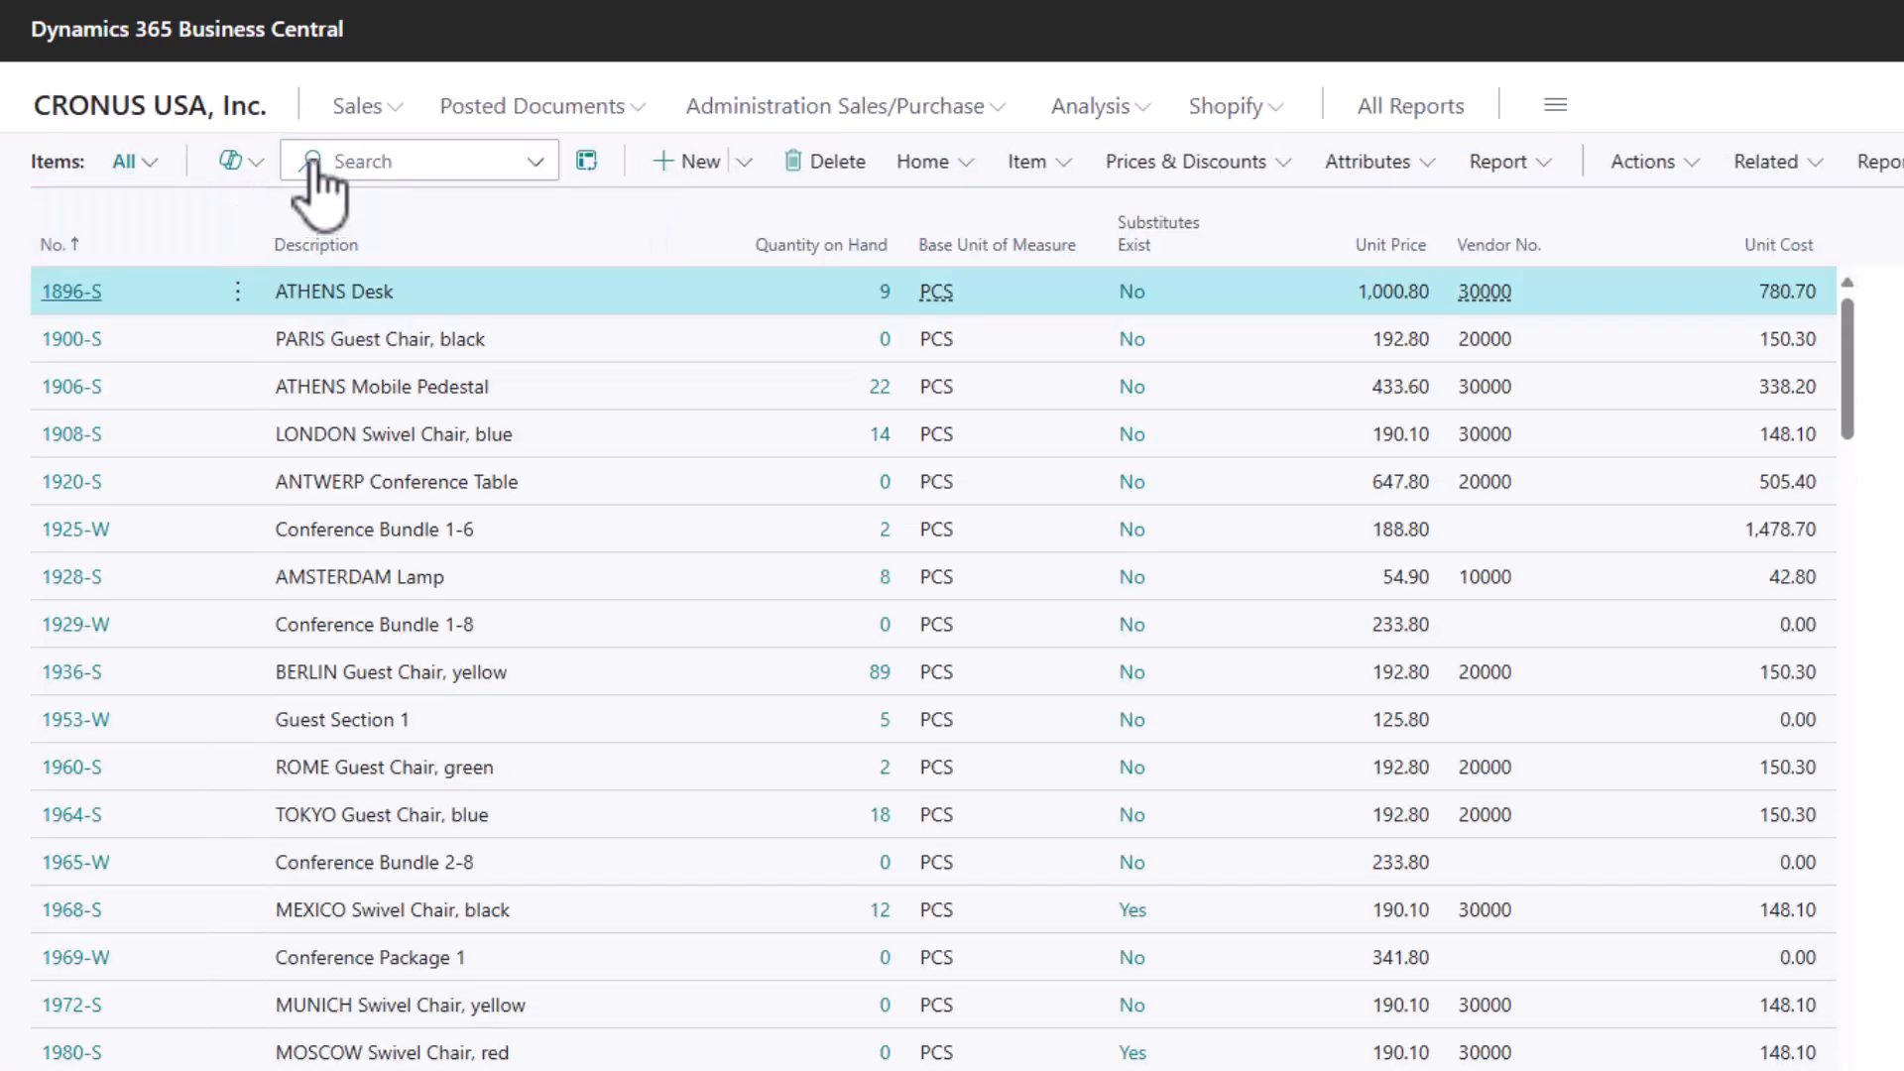
{"action": "type", "text": "fg-1000"}
{"action": "left_click", "coordinate": [1176, 162]}
{"action": "left_click", "coordinate": [1170, 216]}
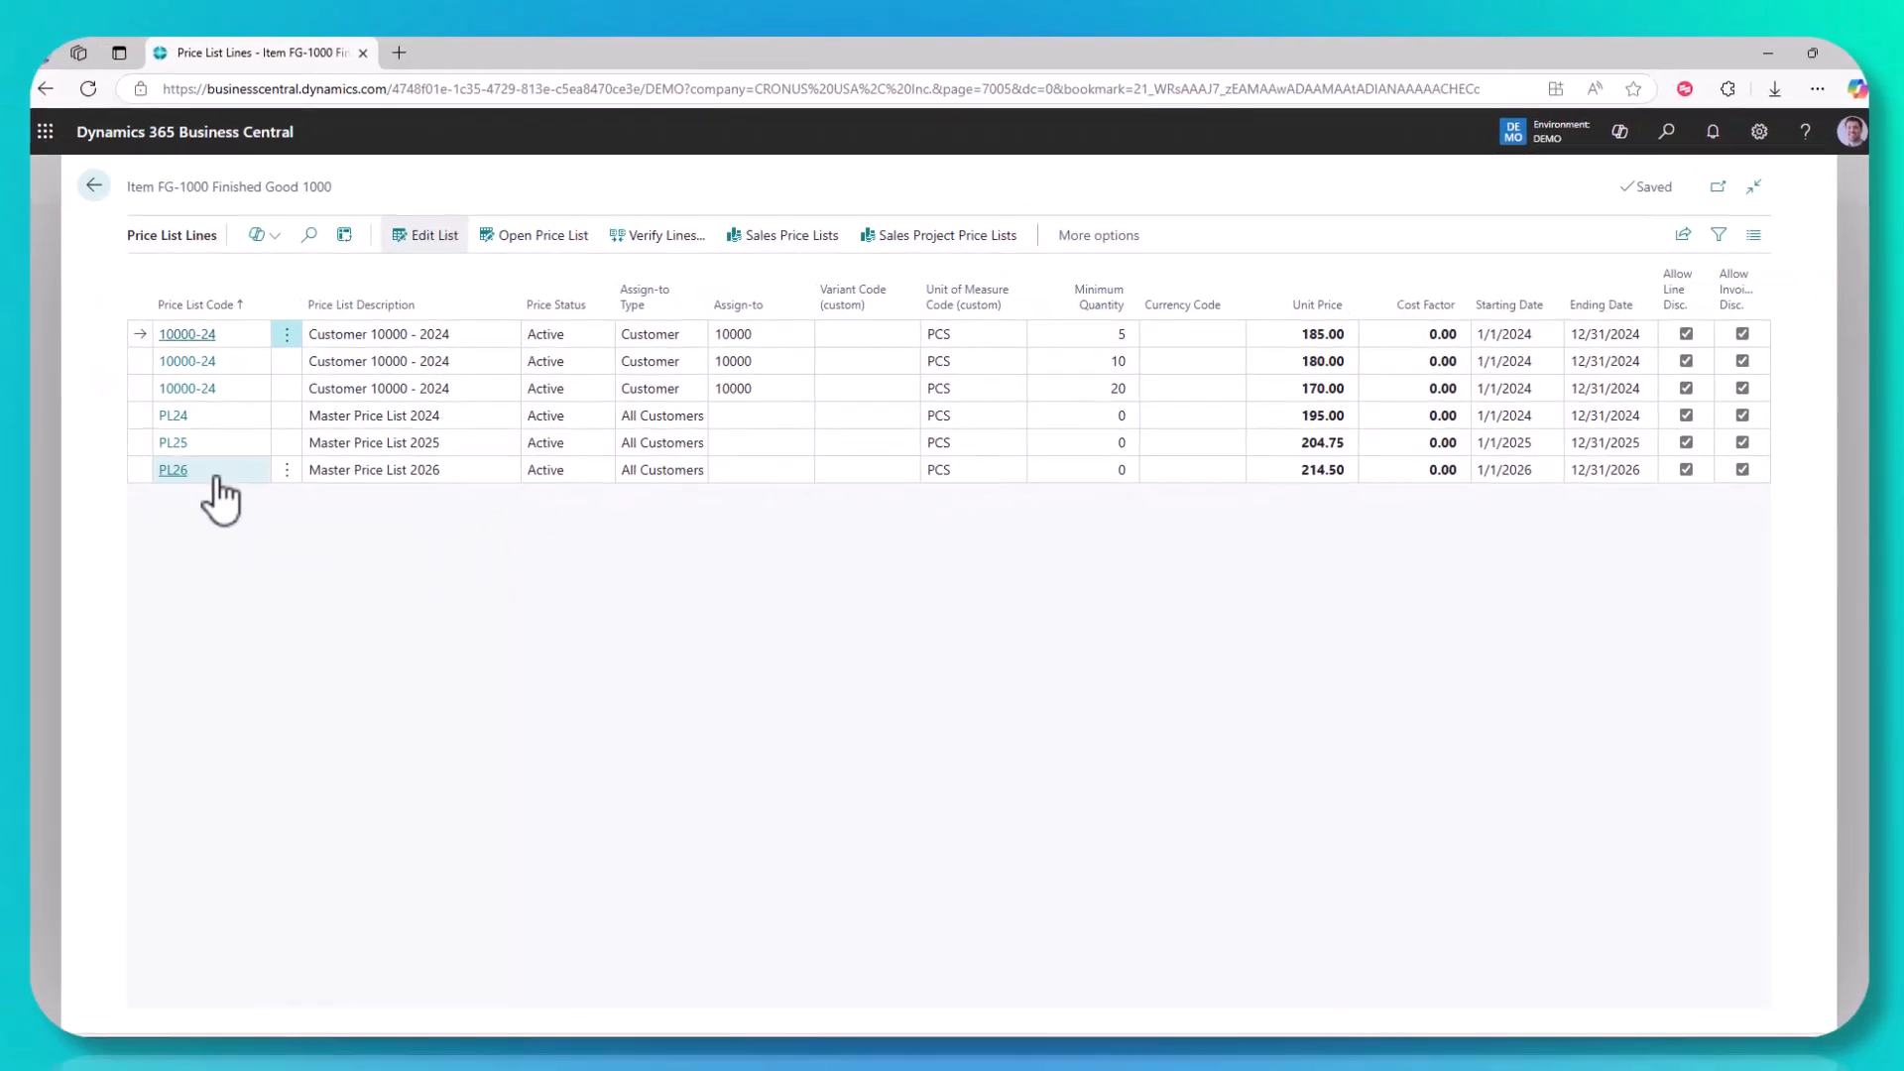
Step: View the PL24 price list from the FG-1000 price lines, close it and return to the home page
{"action": "left_click", "coordinate": [182, 418]}
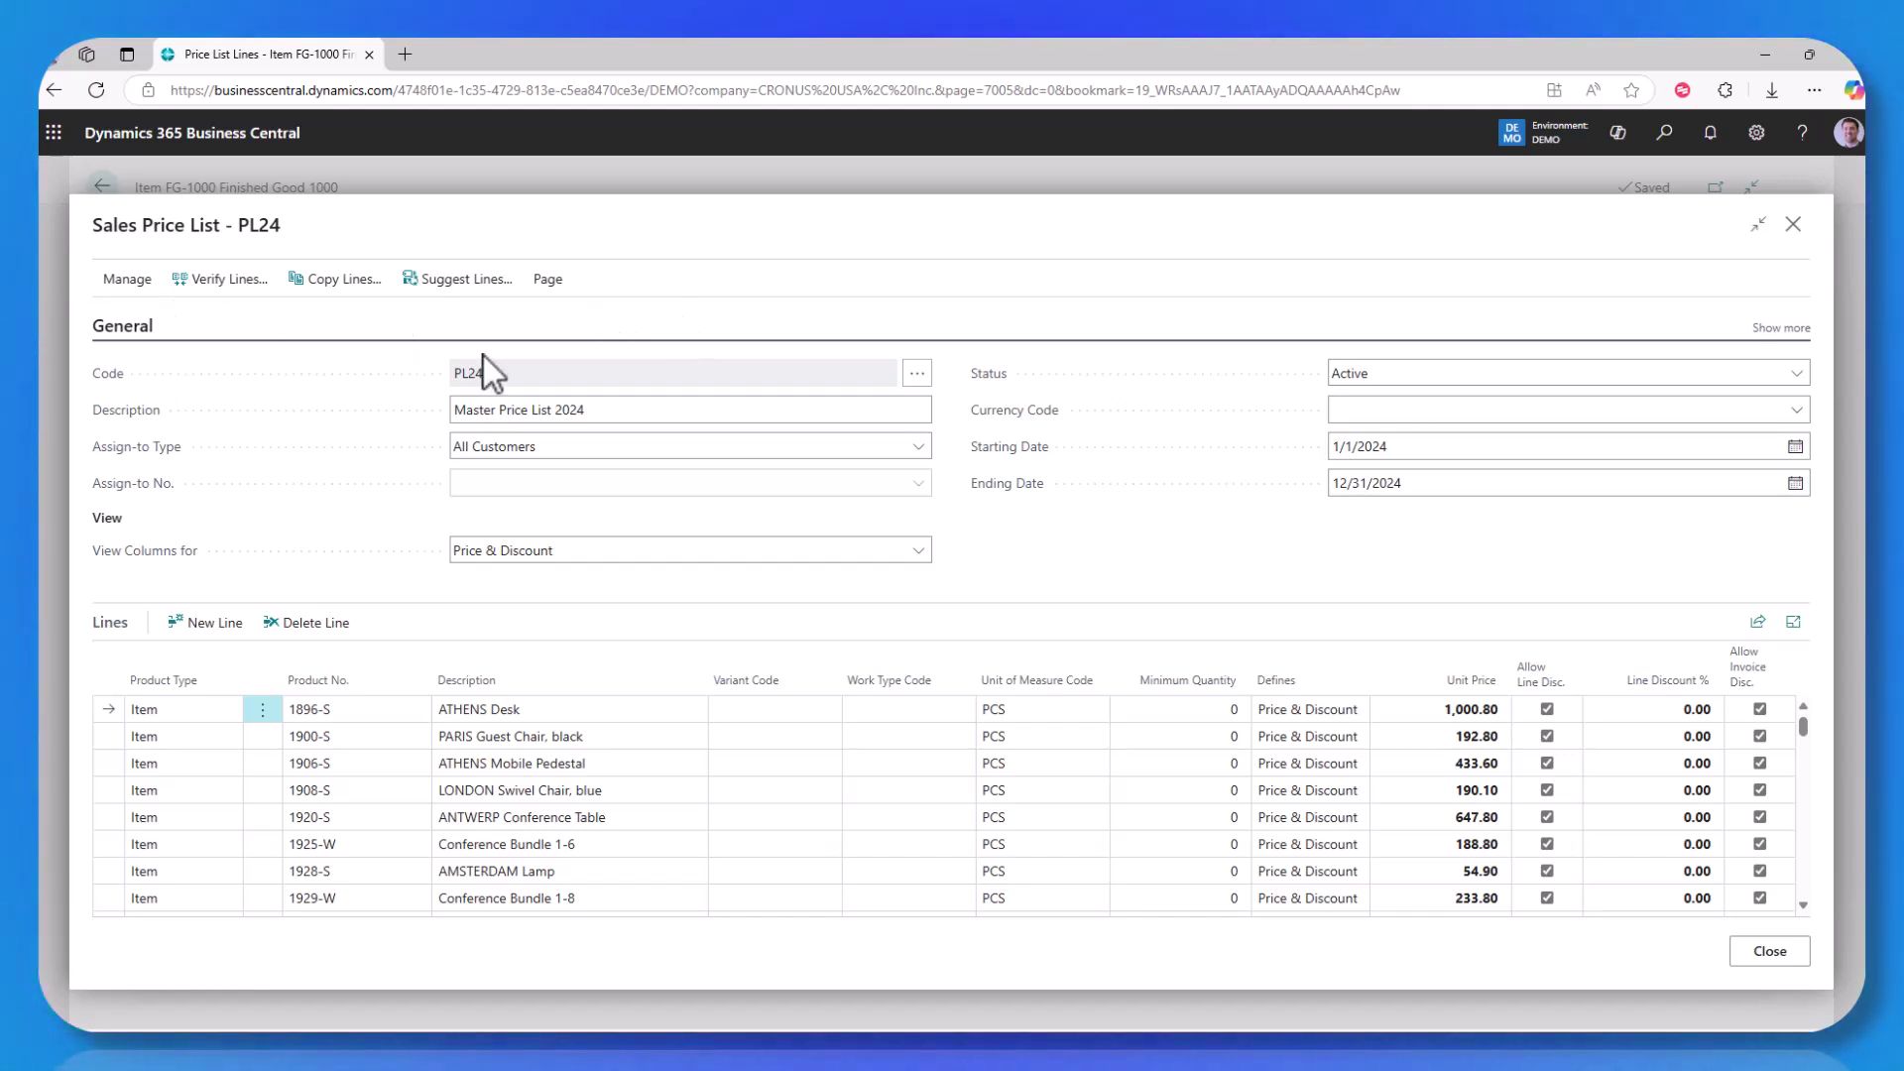
{"action": "left_click", "coordinate": [1765, 950]}
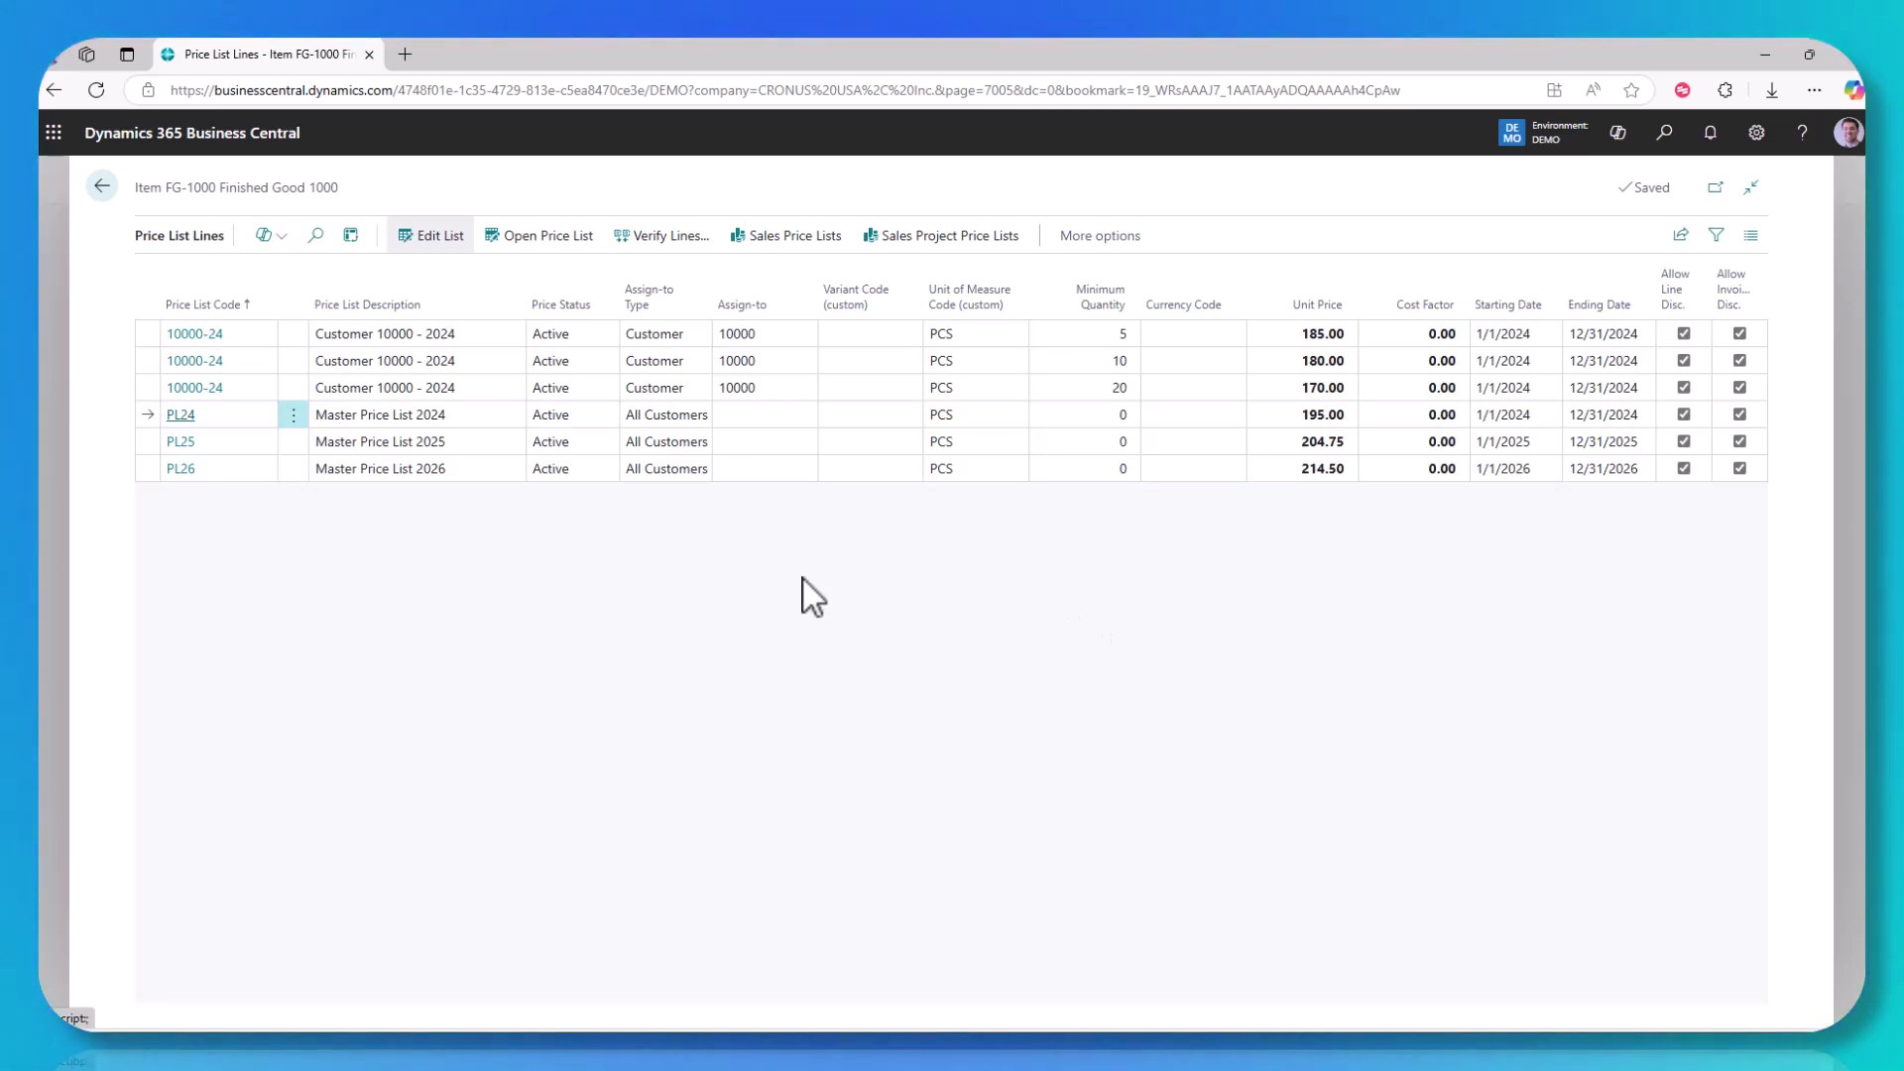
{"action": "left_click", "coordinate": [102, 186]}
{"action": "left_click", "coordinate": [103, 194]}
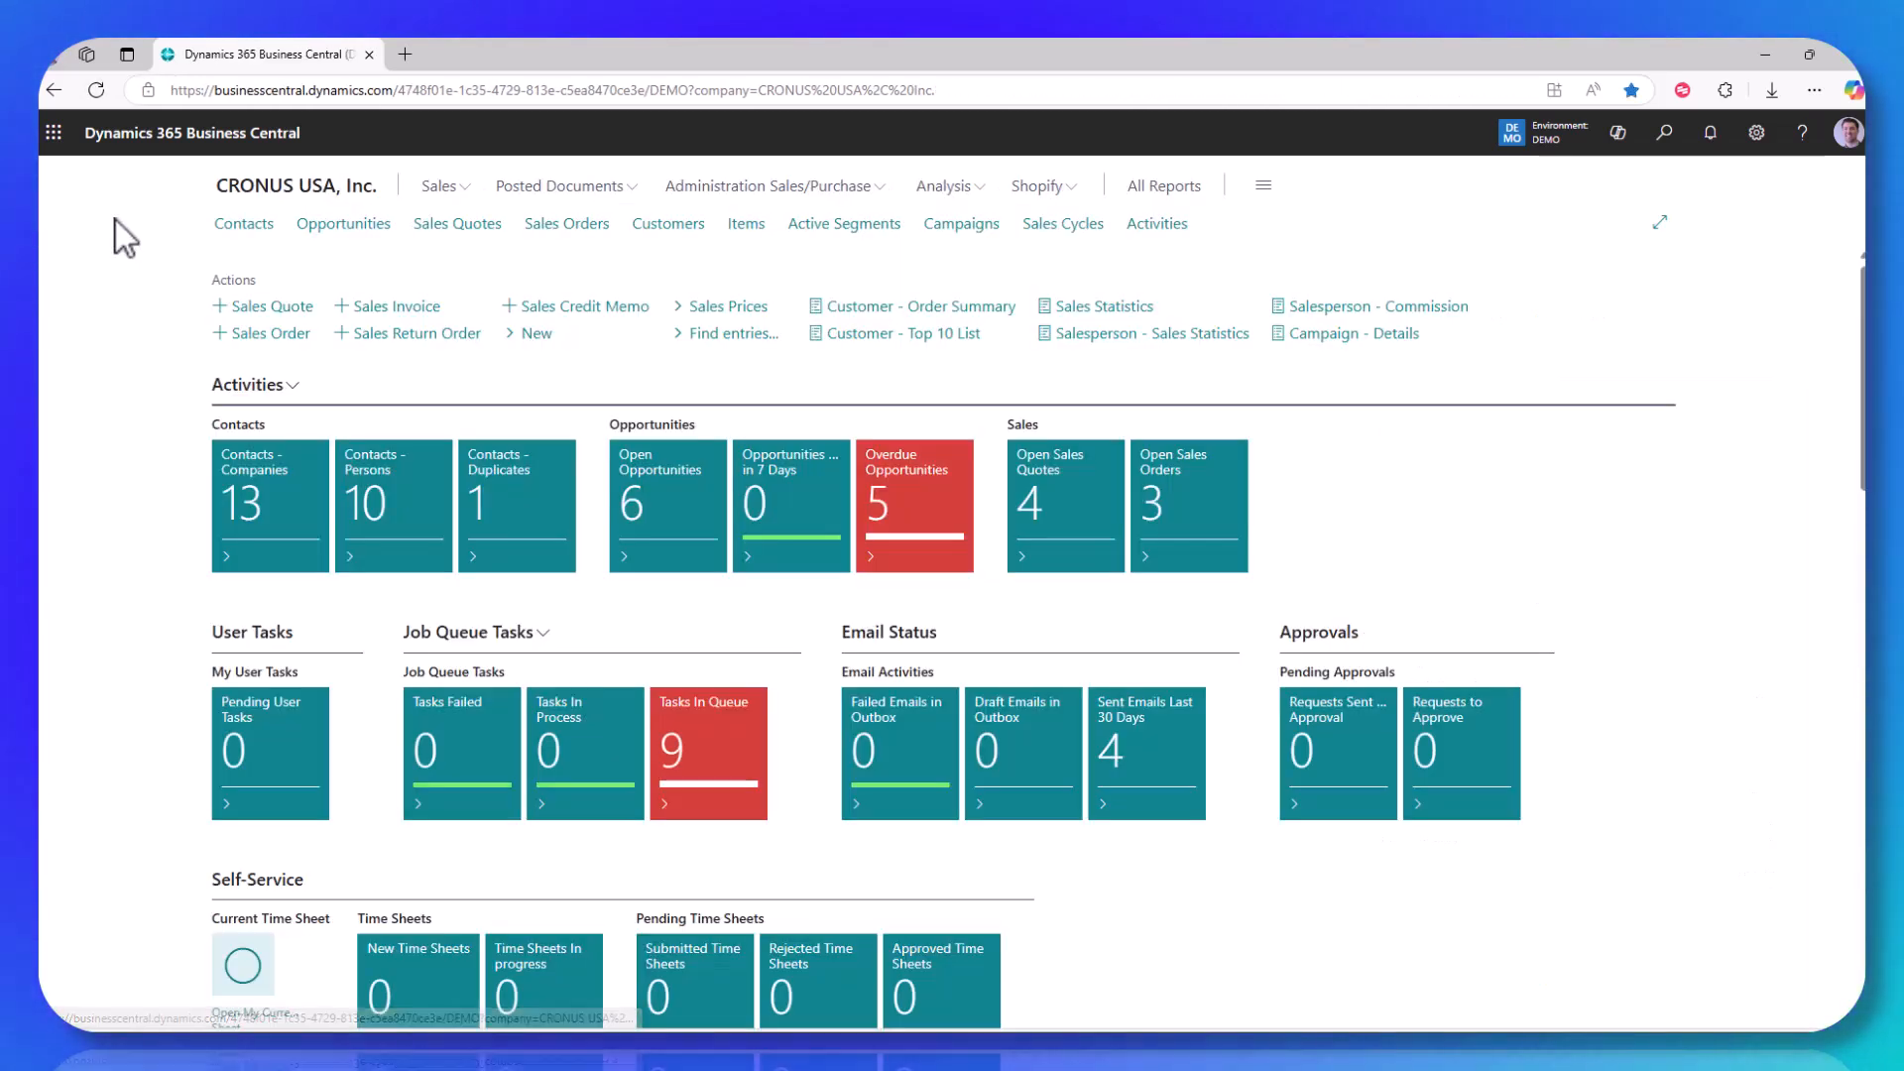